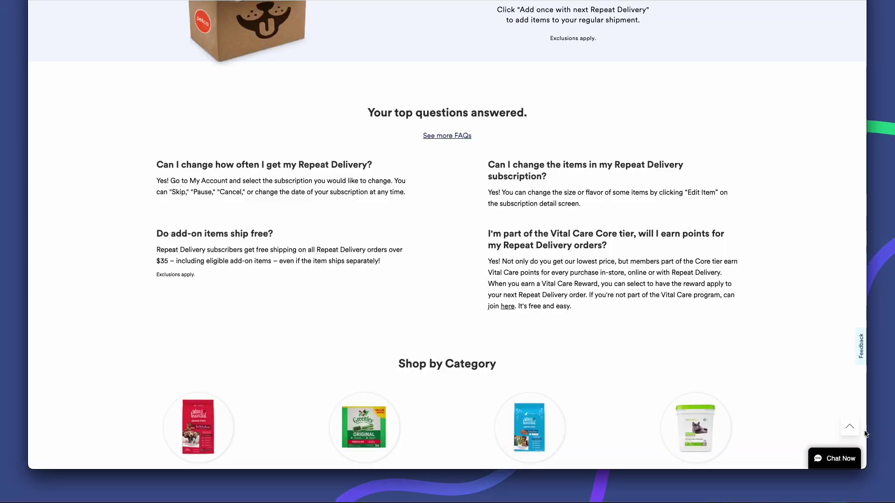
Step: Open the $9 Shave Starter Set page from the homepage hero and scroll to Future Shipments
scroll(447, 233, "up", 6)
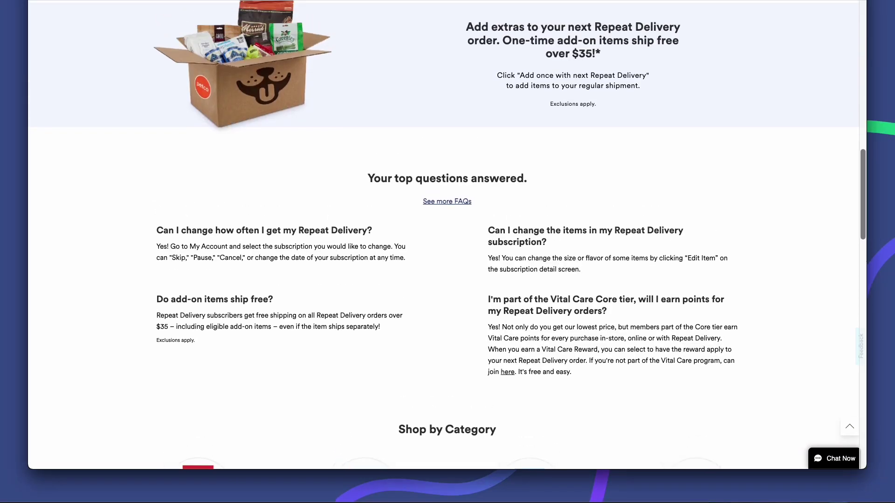
scroll(448, 233, "up", 10)
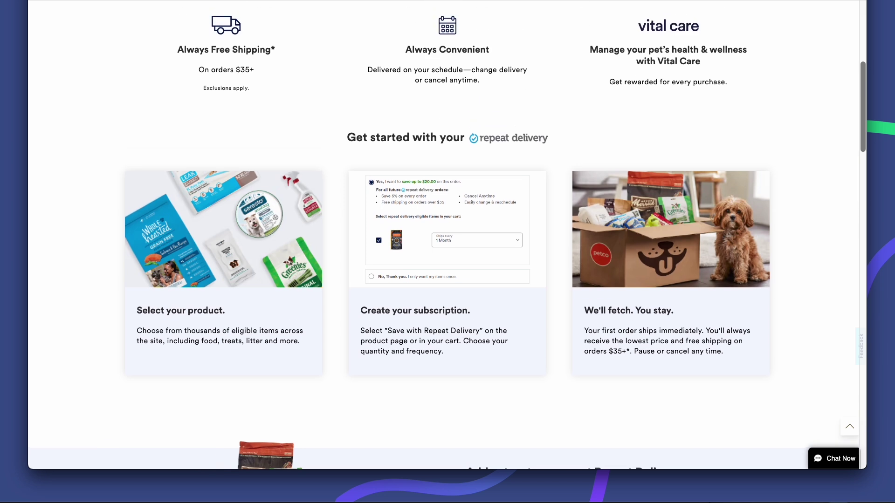
scroll(448, 233, "up", 2)
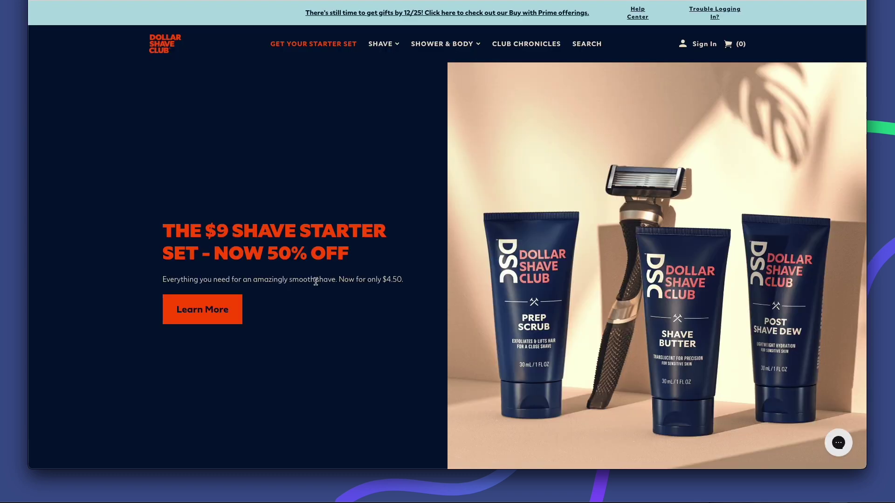
left_click(222, 315)
scroll(223, 316, "down", 3)
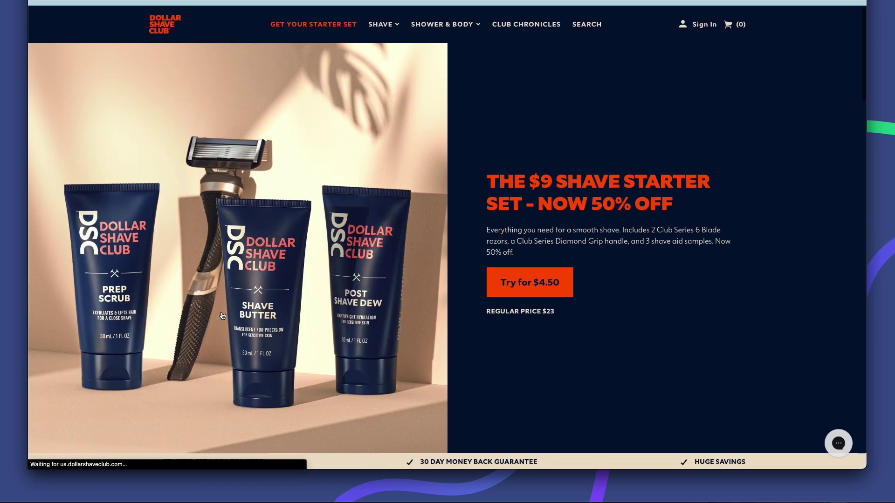
scroll(222, 316, "down", 4)
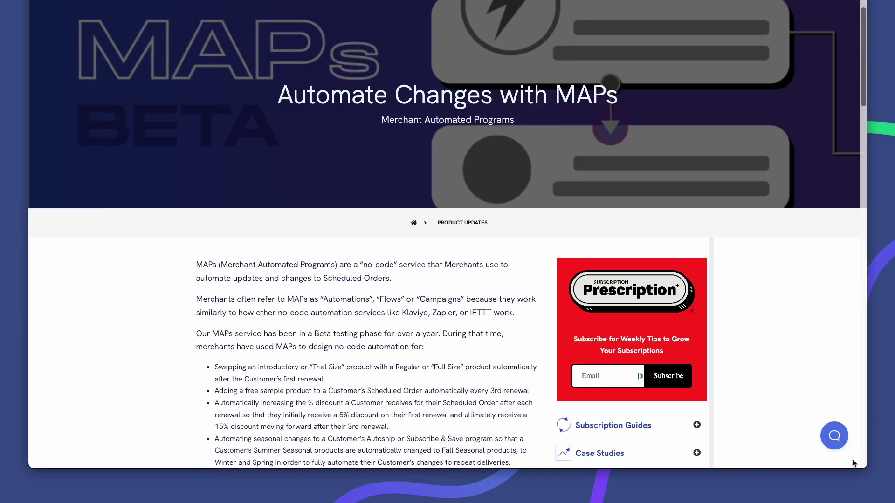
Step: Scroll down through the Automate Changes with MAPs article
scroll(855, 464, "down", 3)
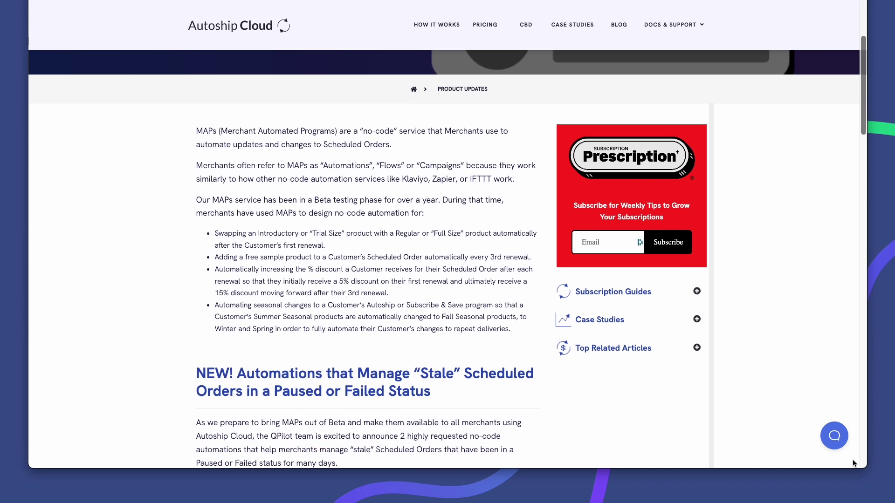
scroll(854, 464, "down", 1)
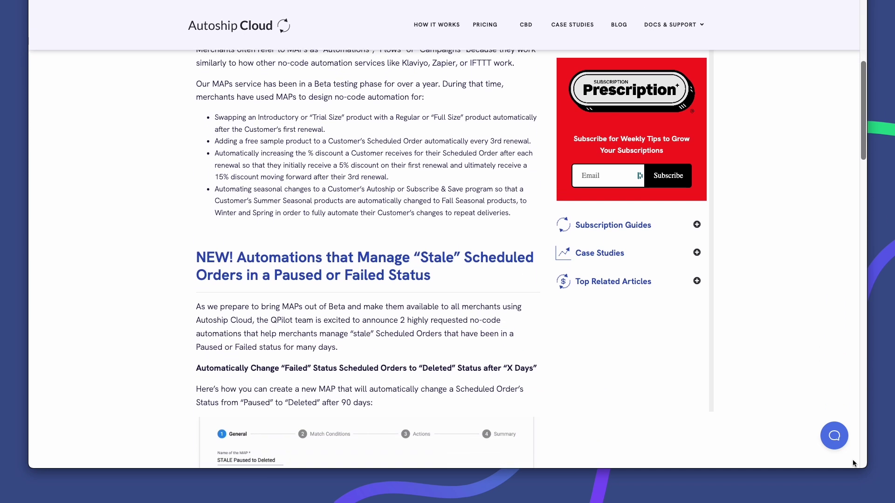
scroll(855, 464, "down", 2)
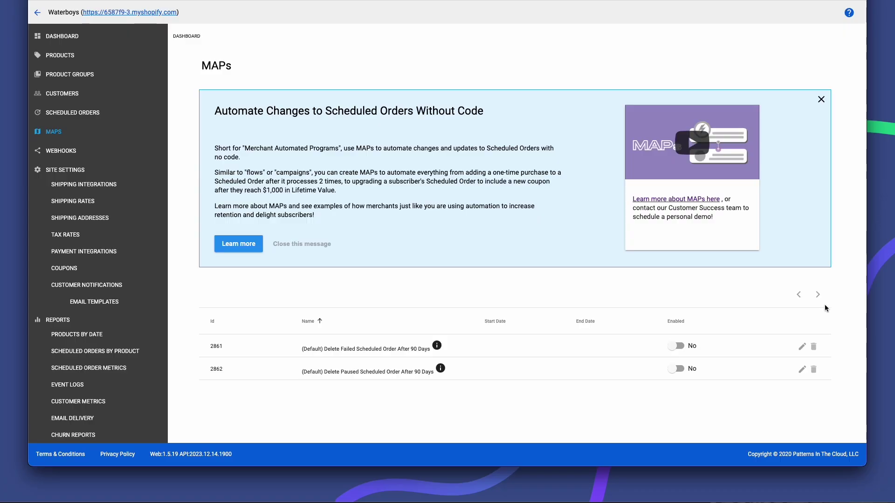
Step: Inspect the Delete Failed MAP, return to the list, then view the Delete Paused MAP's summary
left_click(800, 348)
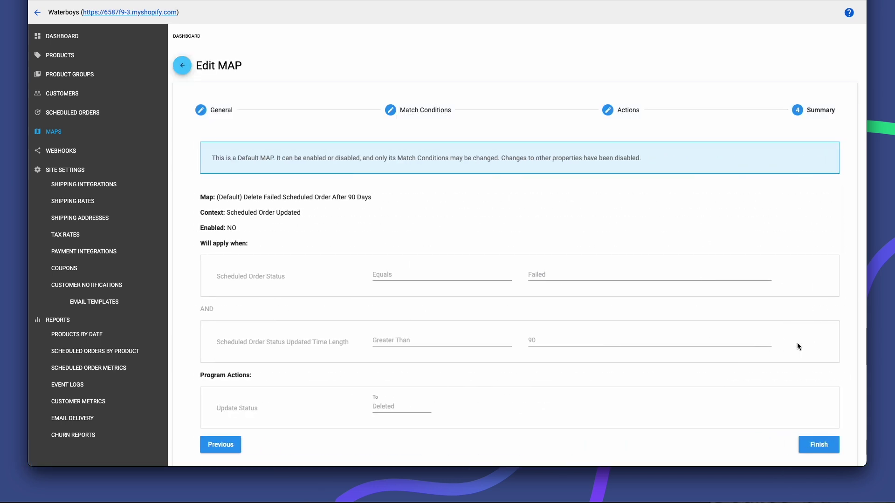
scroll(797, 347, "down", 1)
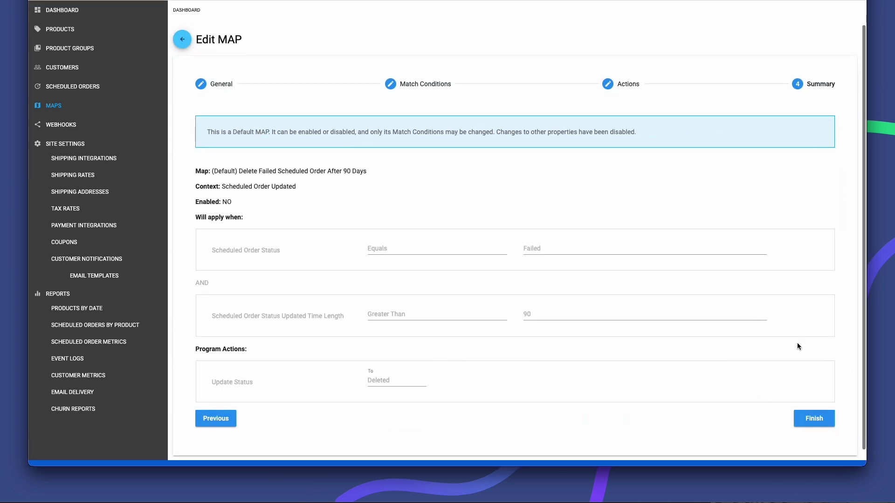
left_click(182, 39)
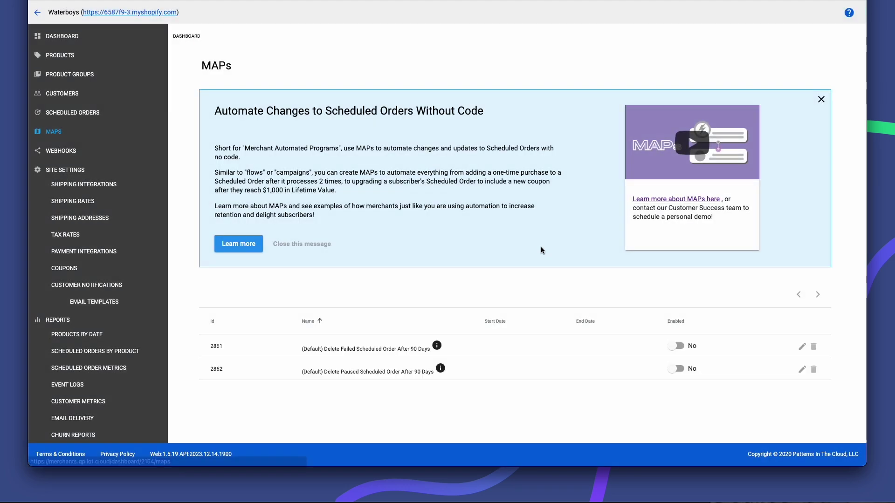
left_click(801, 373)
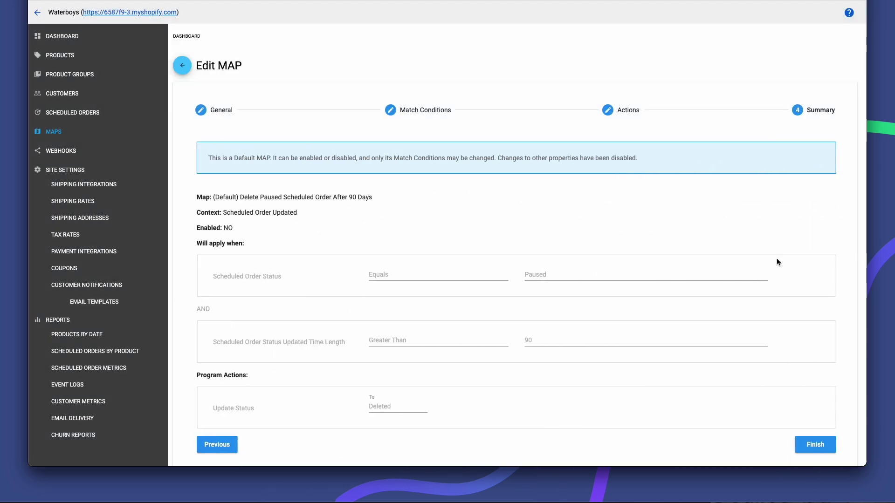
scroll(777, 258, "down", 1)
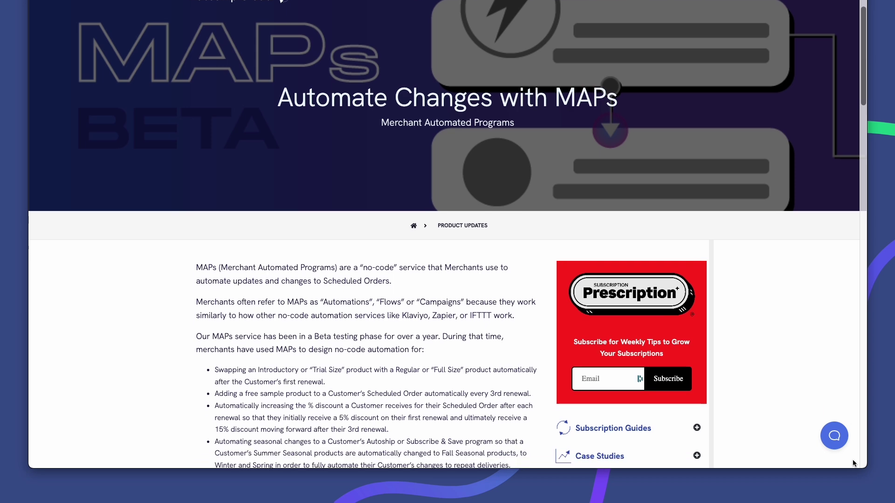
Step: Scroll the MAPs article past the Create MAP animation to the numbered creation steps
scroll(854, 463, "down", 3)
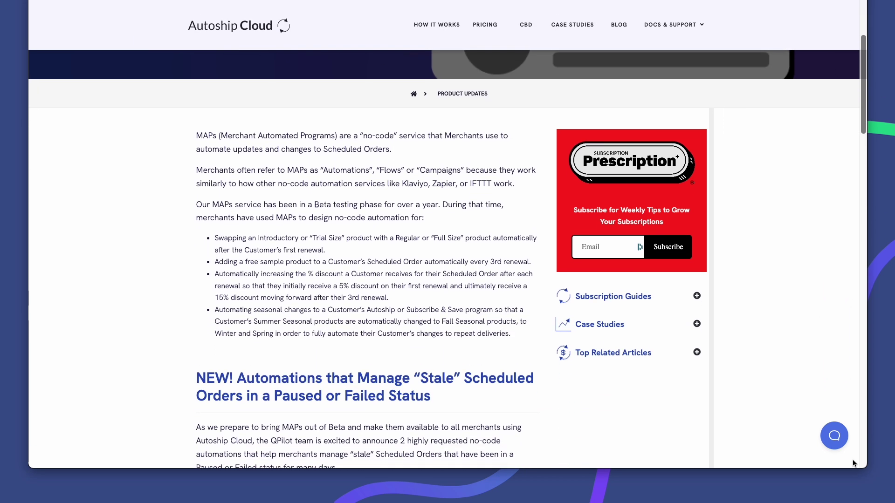
scroll(854, 463, "down", 2)
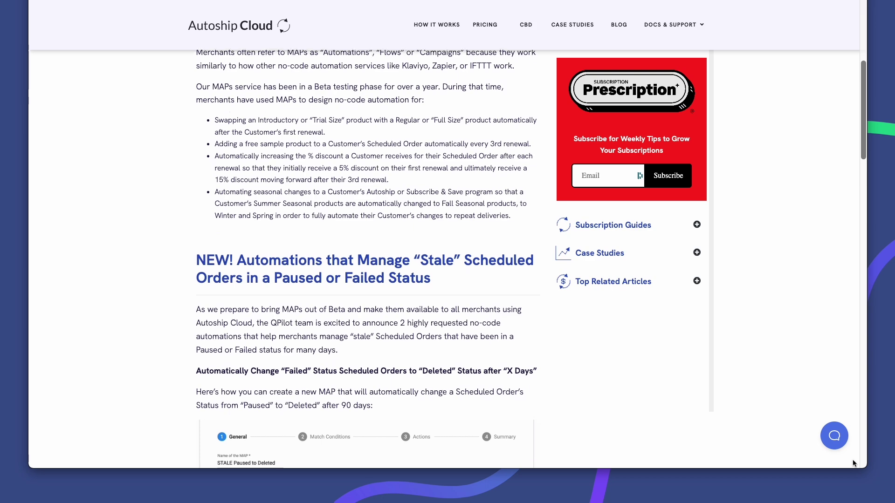
scroll(854, 464, "down", 3)
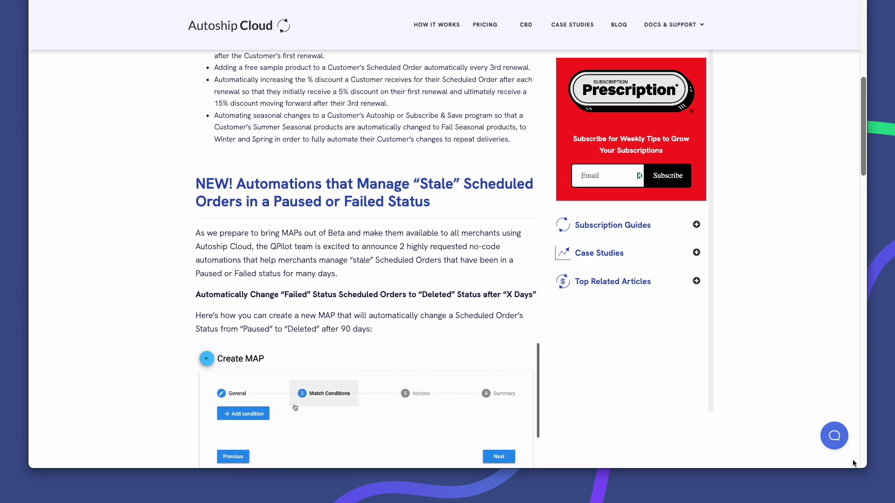
scroll(854, 463, "down", 3)
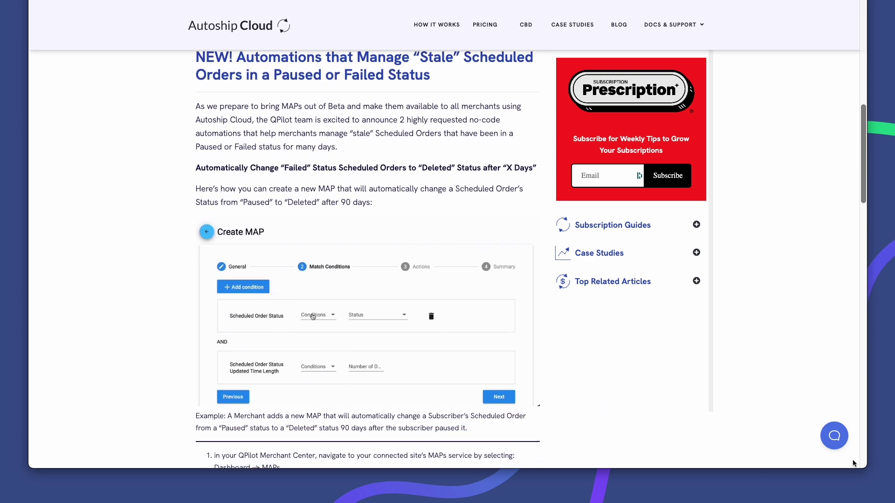
scroll(854, 463, "down", 2)
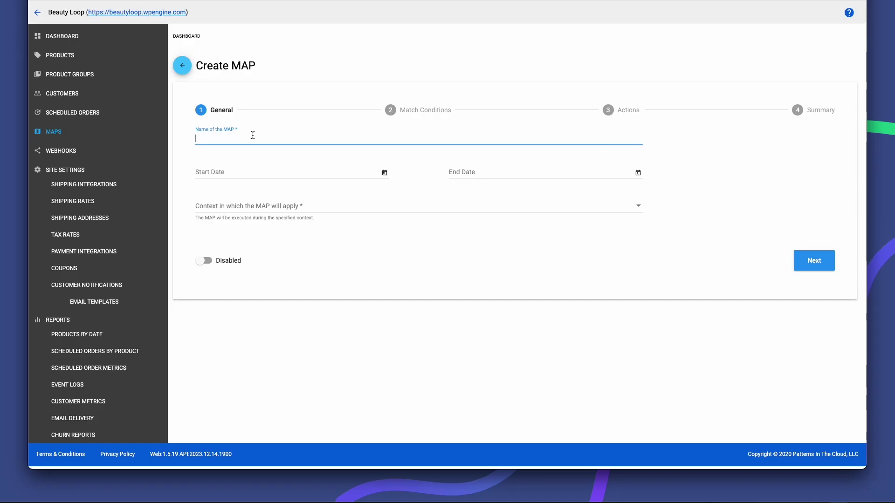
Step: Set the Welcome Autoship Discount MAP to run on Scheduled Order Creation
left_click(258, 206)
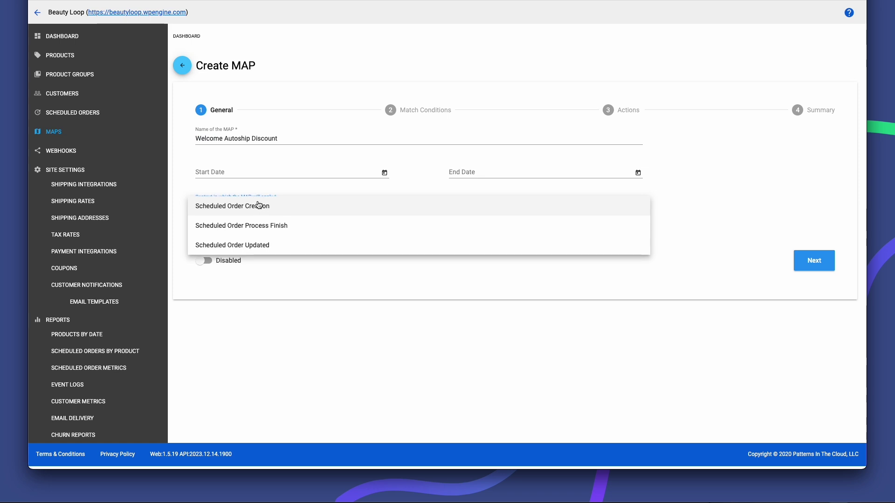
left_click(256, 205)
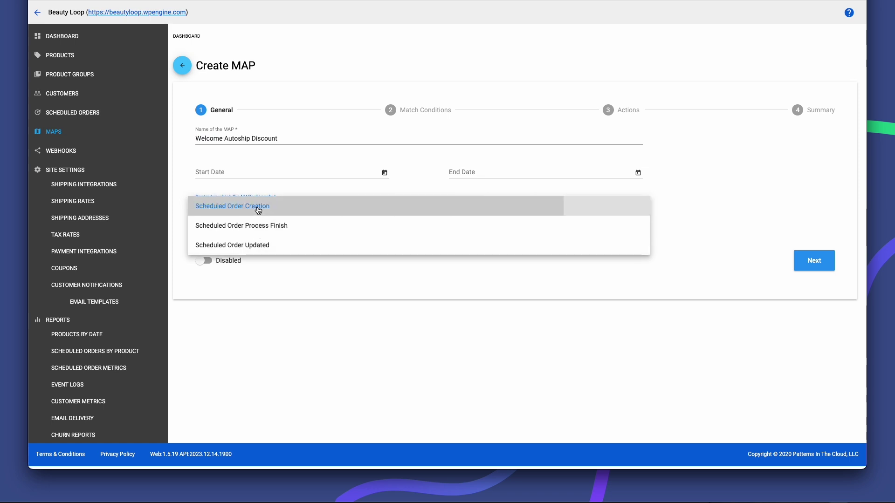
left_click(804, 261)
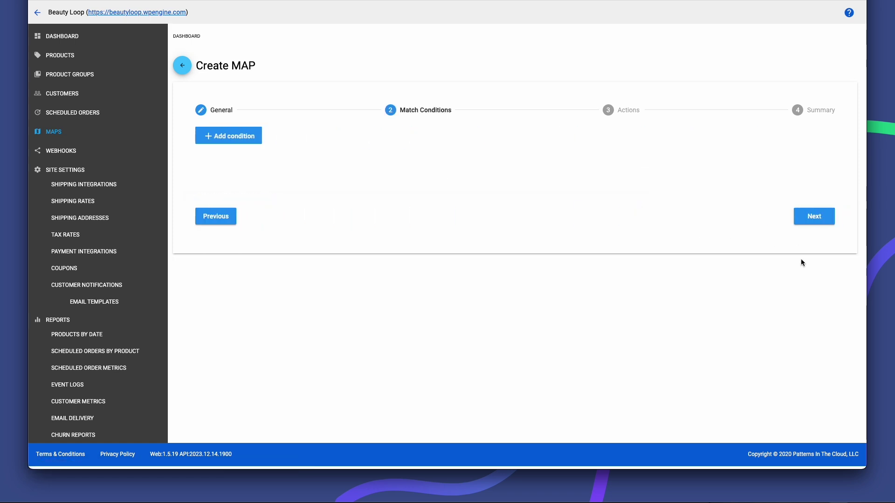
Step: Add a match condition requiring Origin Equals Customer Checkout
left_click(247, 138)
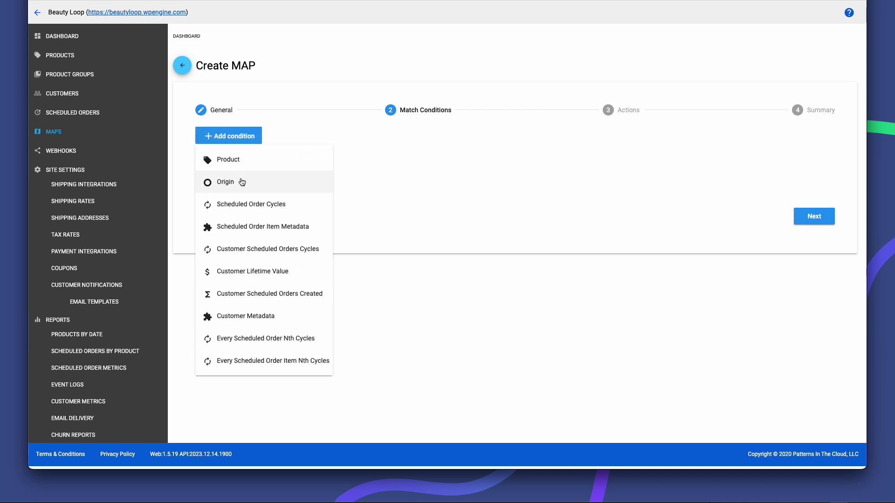
left_click(304, 178)
left_click(392, 172)
left_click(440, 174)
left_click(485, 174)
left_click(489, 188)
left_click(805, 207)
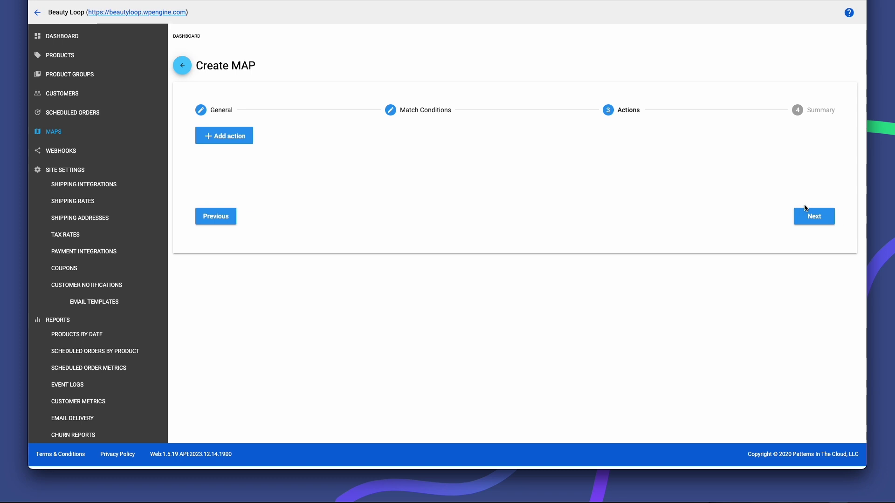
Step: Add an action applying the viponetime50 coupon and save the MAP as enabled
left_click(241, 132)
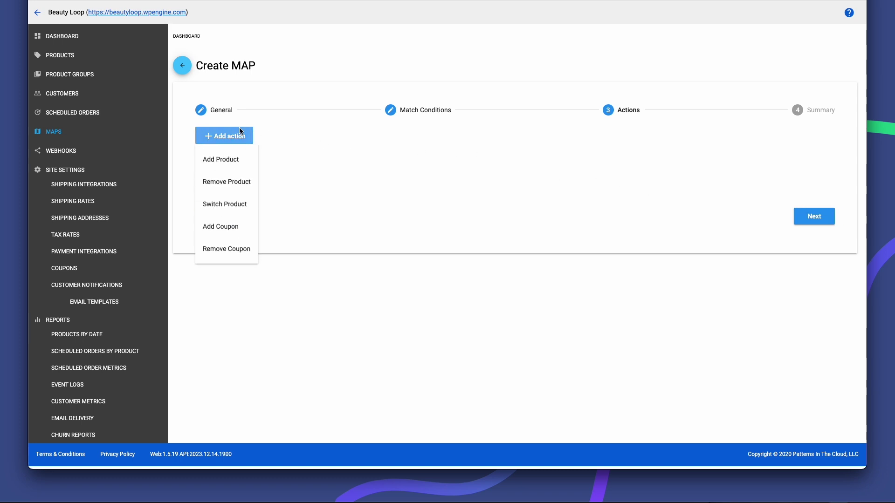
left_click(236, 228)
left_click(390, 173)
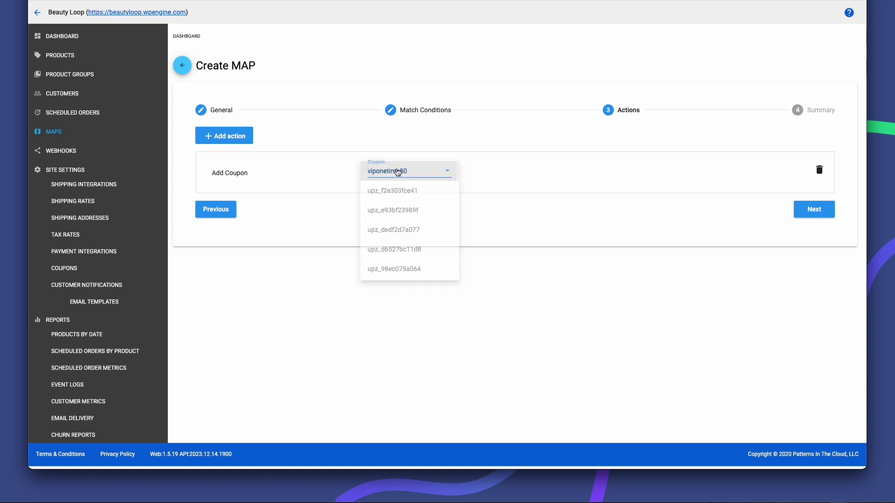
left_click(819, 210)
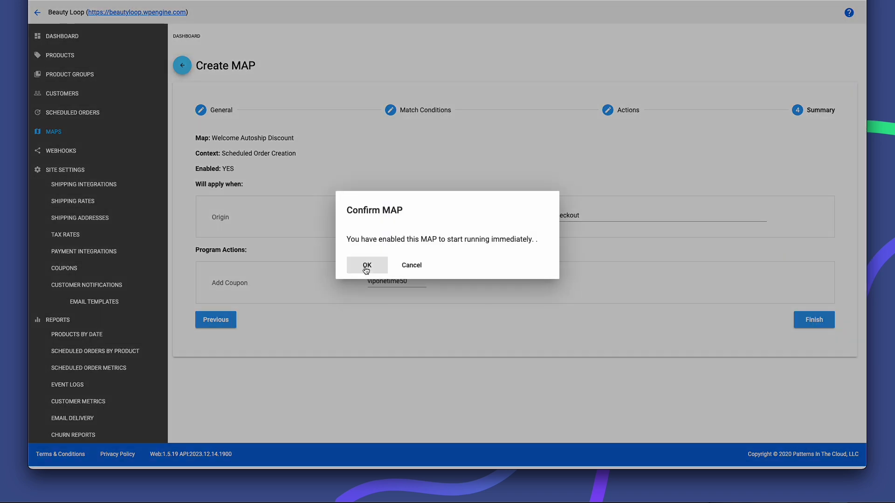
left_click(366, 265)
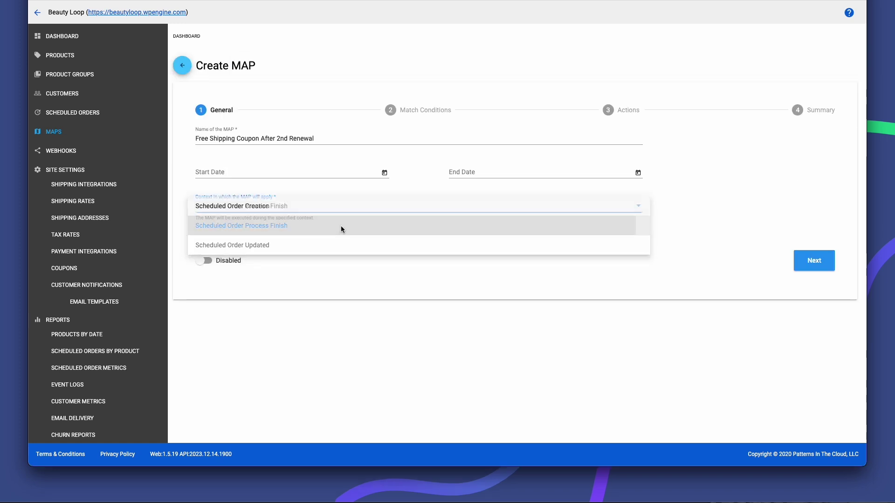
Step: Start another MAP and add a Scheduled Order Cycles condition with its comparison chosen
left_click(340, 226)
left_click(797, 256)
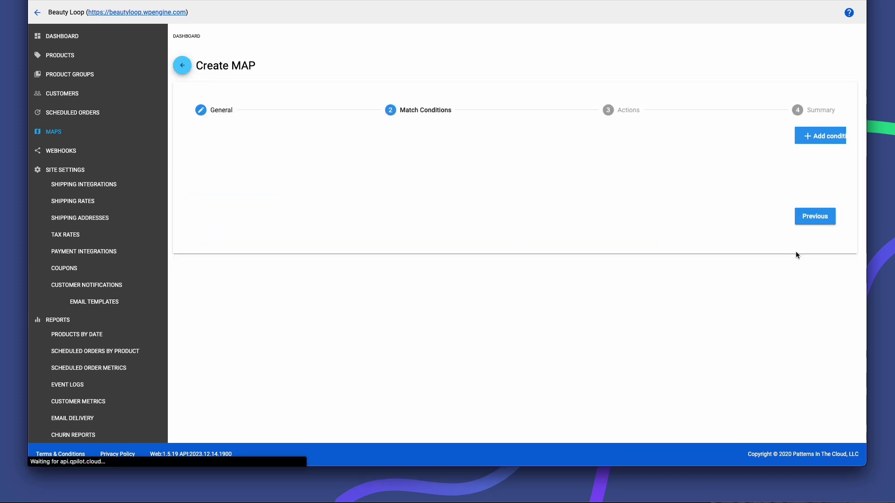
left_click(243, 145)
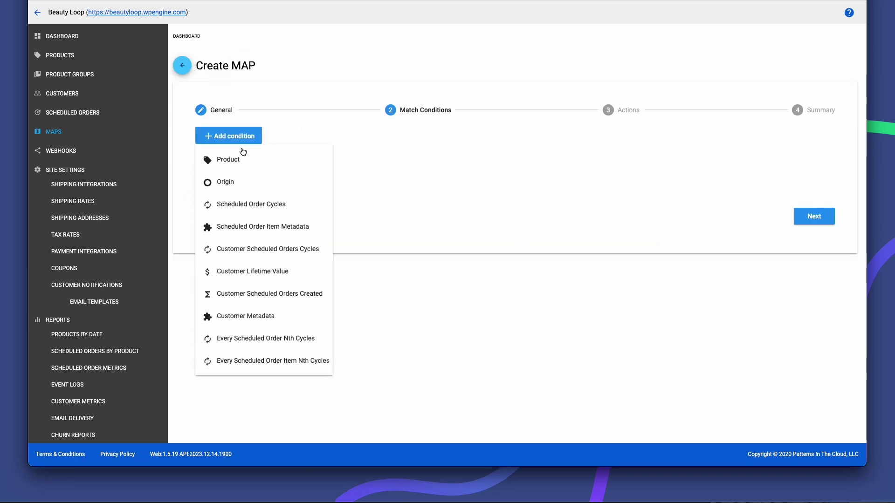
left_click(243, 206)
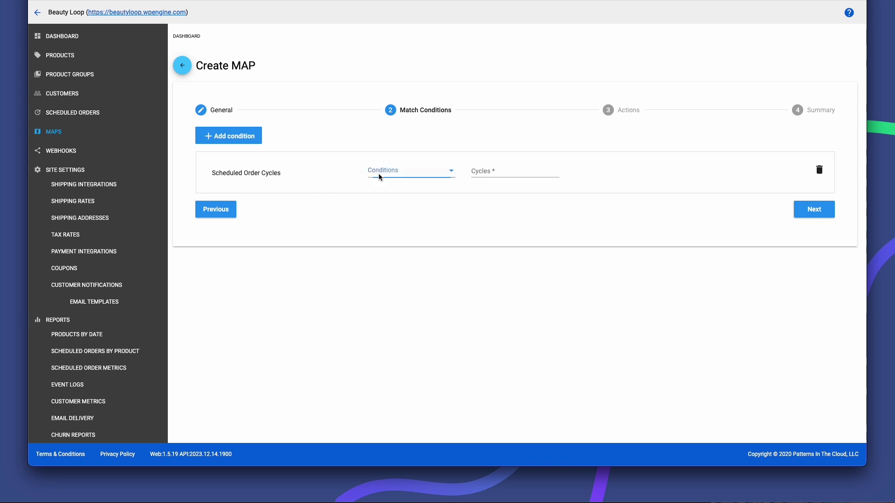
left_click(380, 175)
left_click(382, 171)
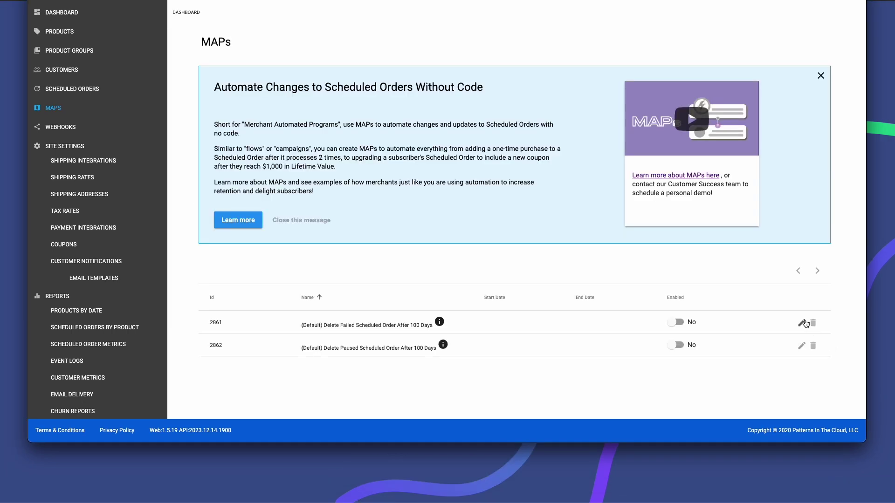
left_click(801, 323)
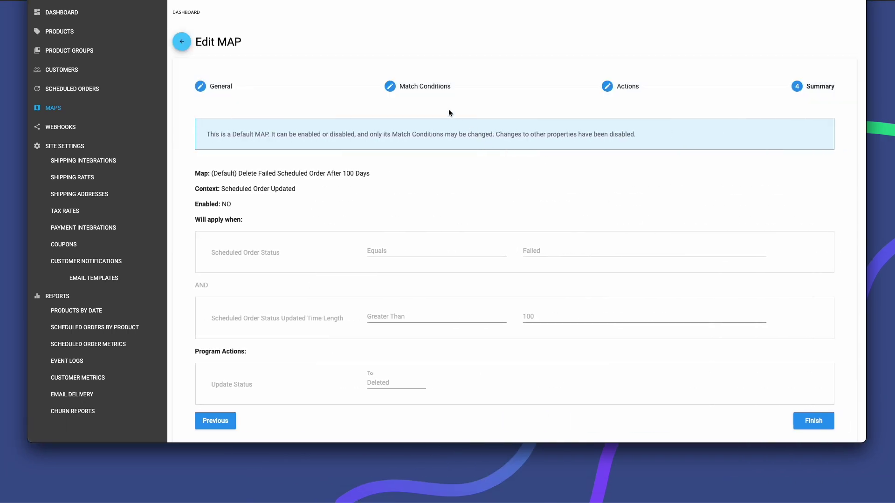
left_click(426, 88)
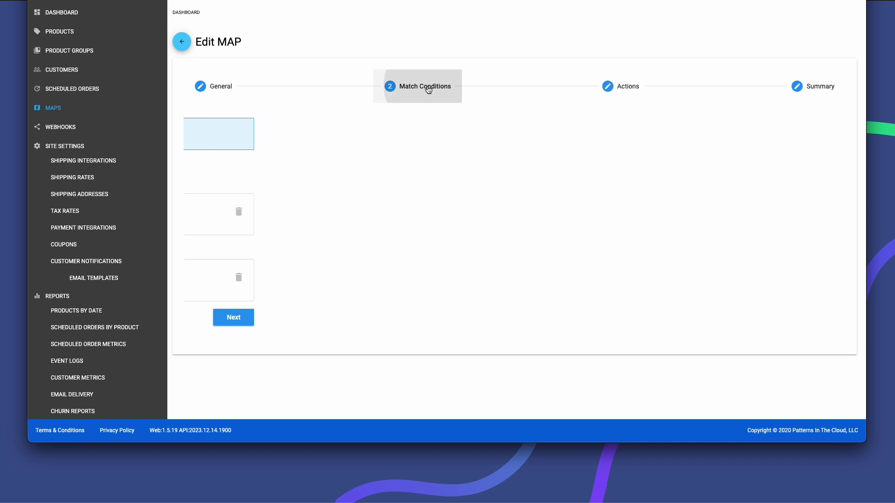
left_click(620, 94)
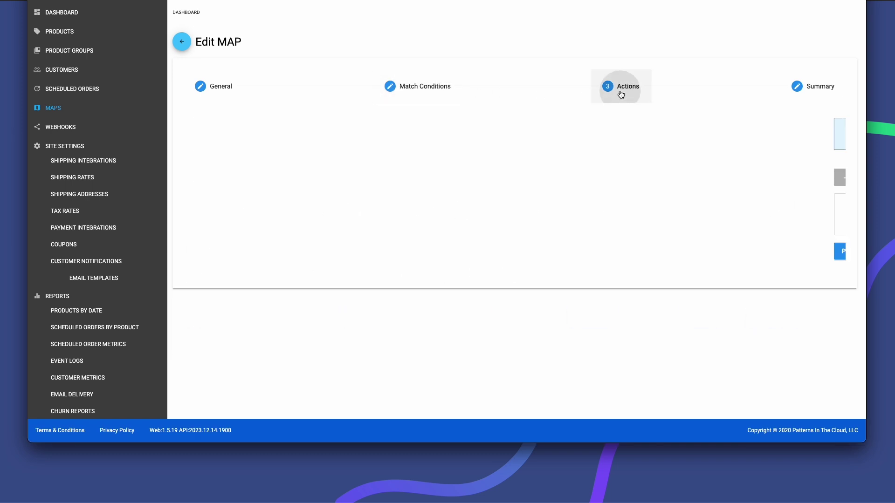
left_click(814, 87)
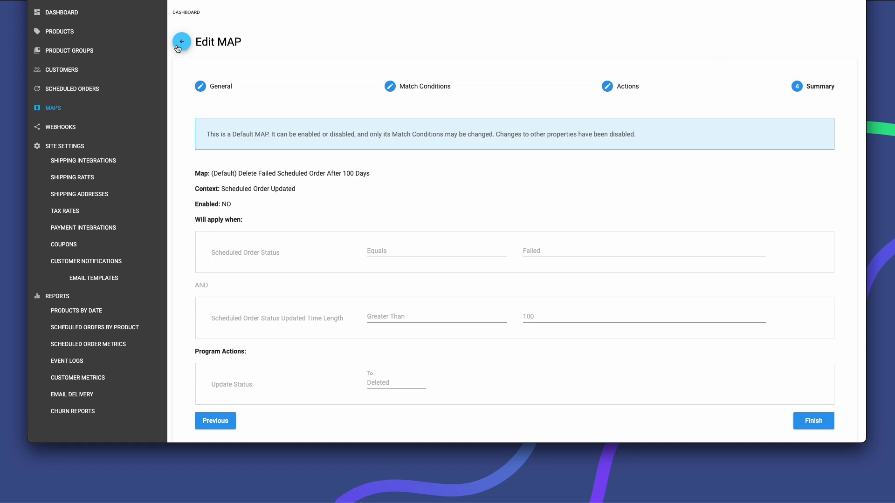
left_click(181, 43)
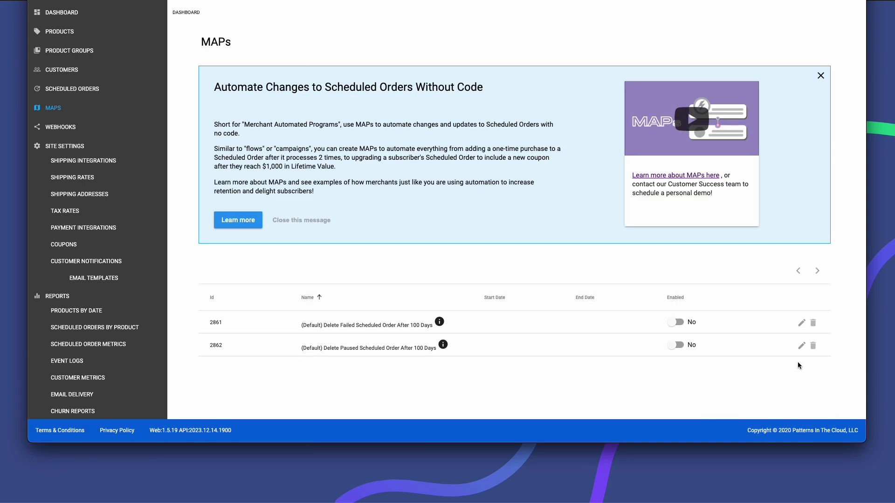
left_click(801, 346)
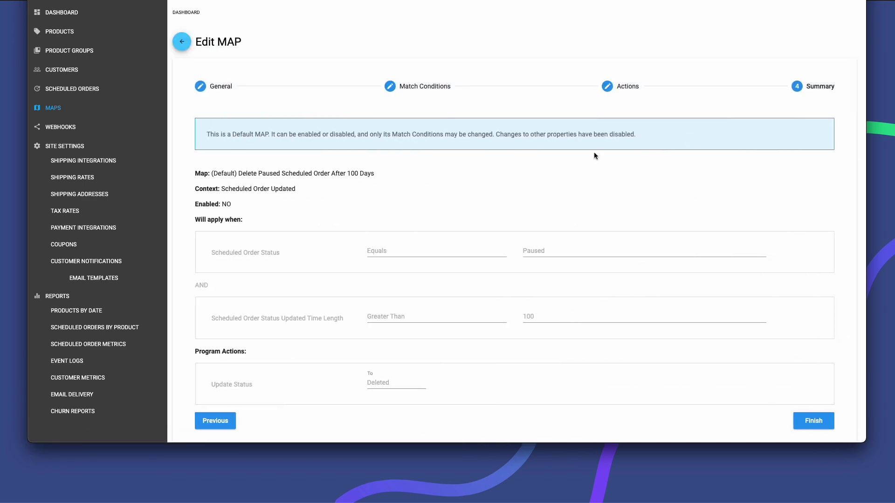
left_click(412, 98)
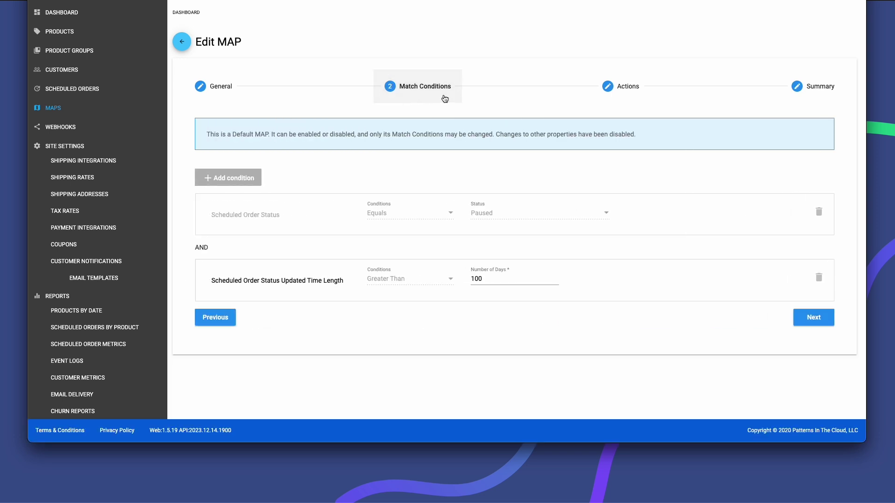
left_click(670, 98)
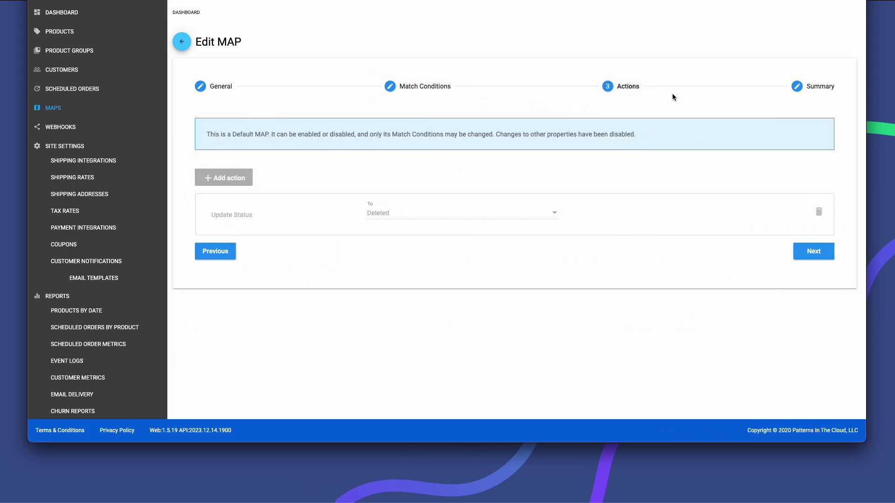
left_click(814, 88)
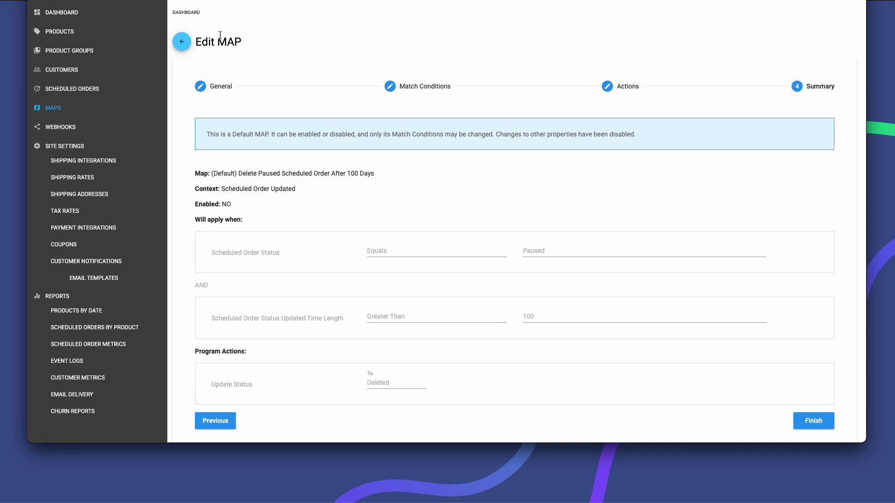
left_click(187, 47)
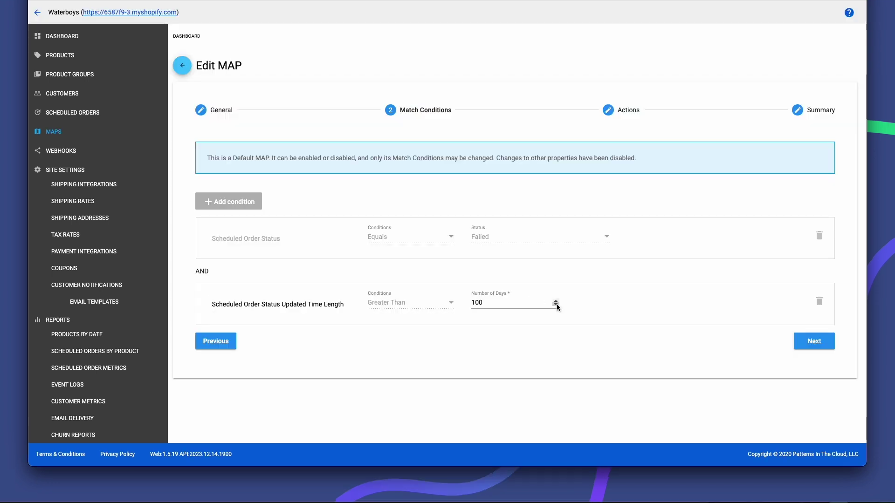
Step: Set the Delete Failed MAP's Number of Days to 90, finish editing, and enable it
left_click(557, 304)
left_click(557, 300)
left_click(556, 301)
left_click(818, 343)
left_click(823, 272)
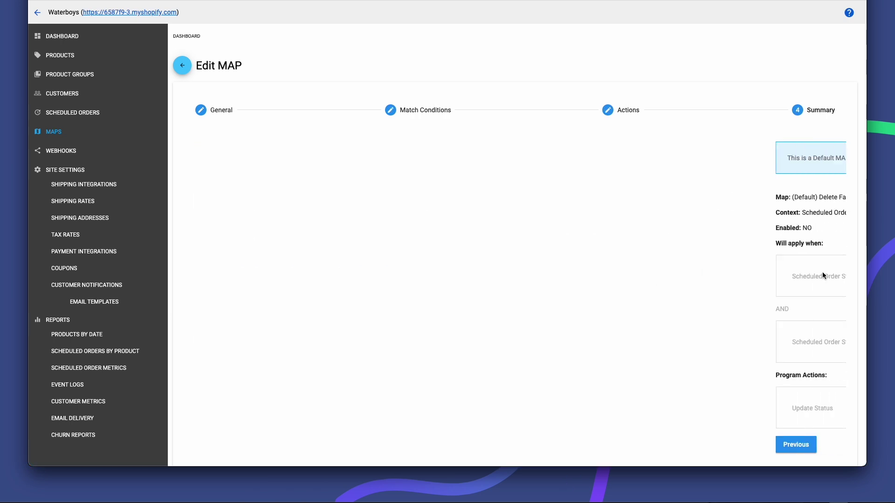
scroll(821, 284, "down", 2)
left_click(813, 400)
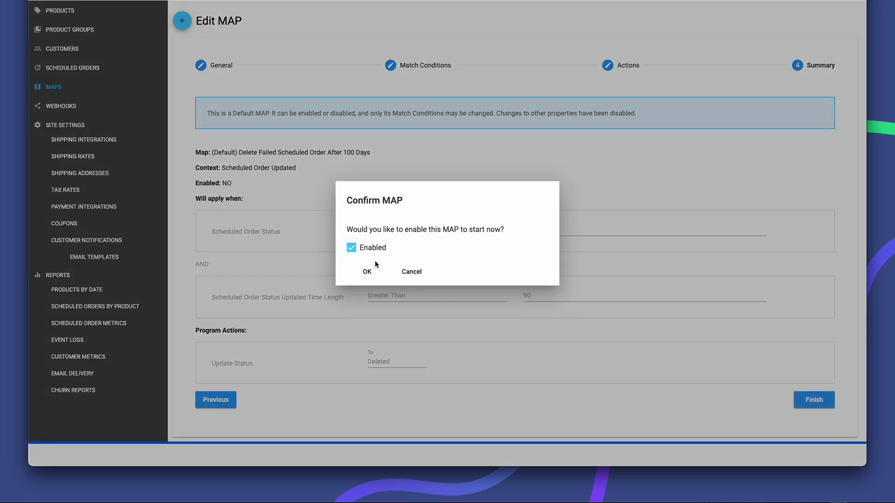
left_click(370, 270)
left_click(371, 268)
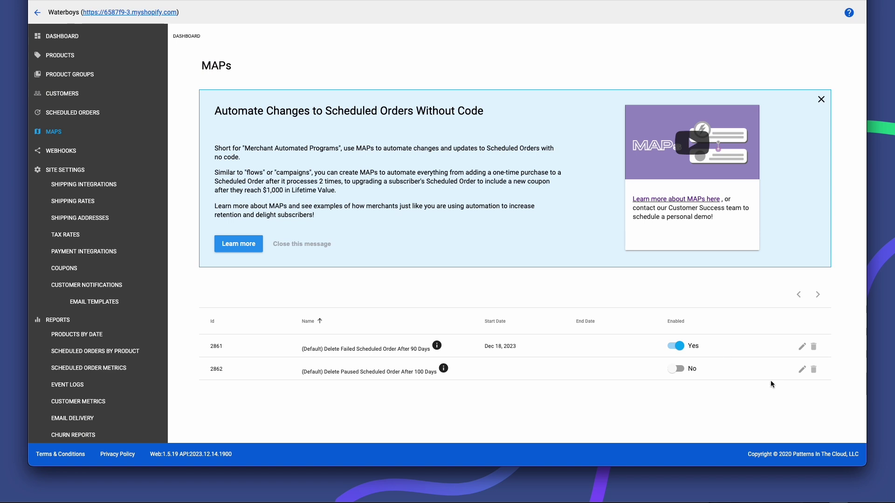
Step: Change the Delete Paused MAP's days to 90, save it, then toggle it enabled in the list
left_click(802, 371)
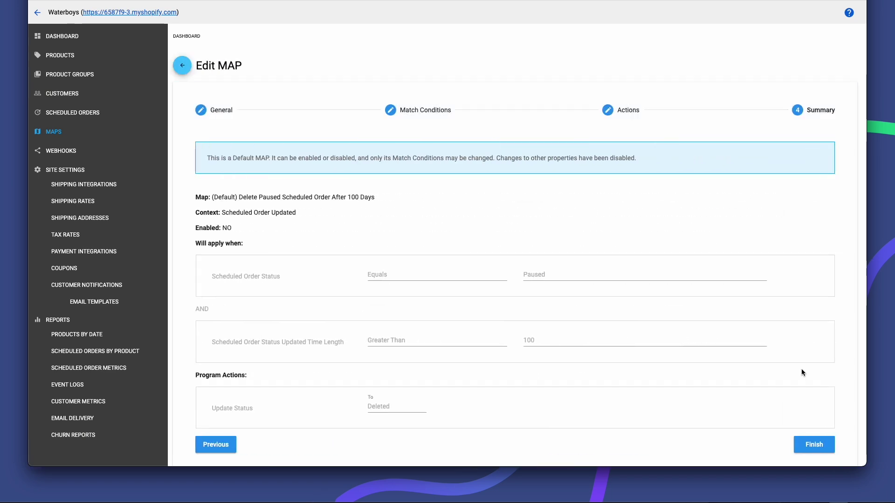
left_click(424, 117)
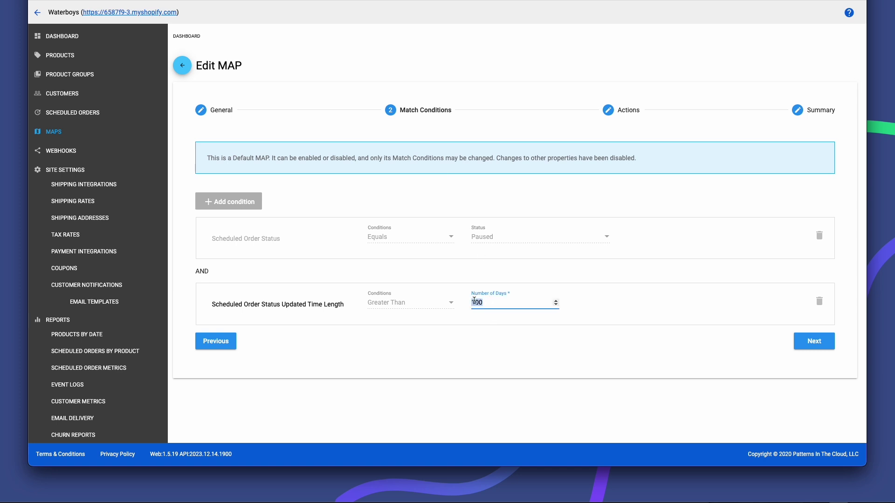
left_click(804, 346)
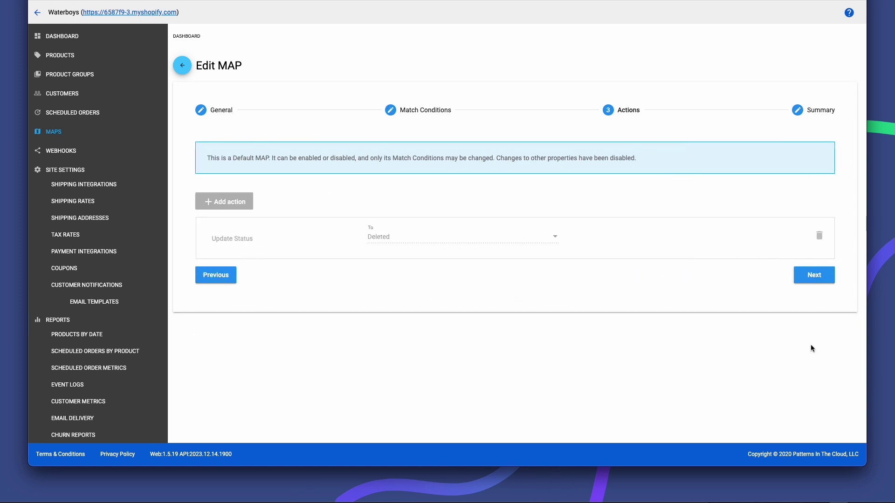
left_click(821, 276)
scroll(822, 276, "down", 3)
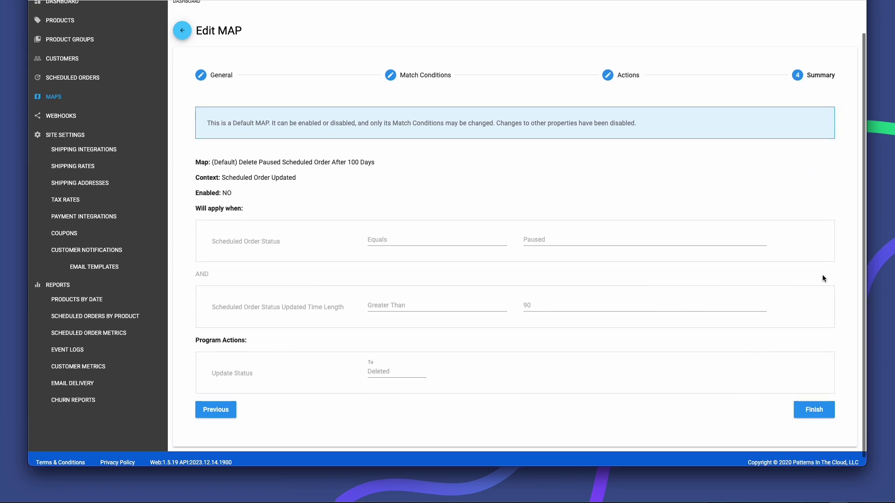
left_click(797, 375)
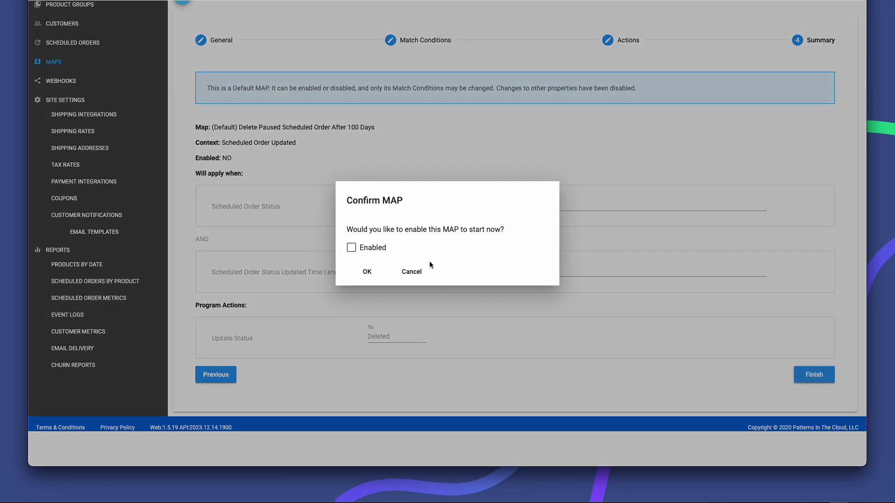
left_click(368, 273)
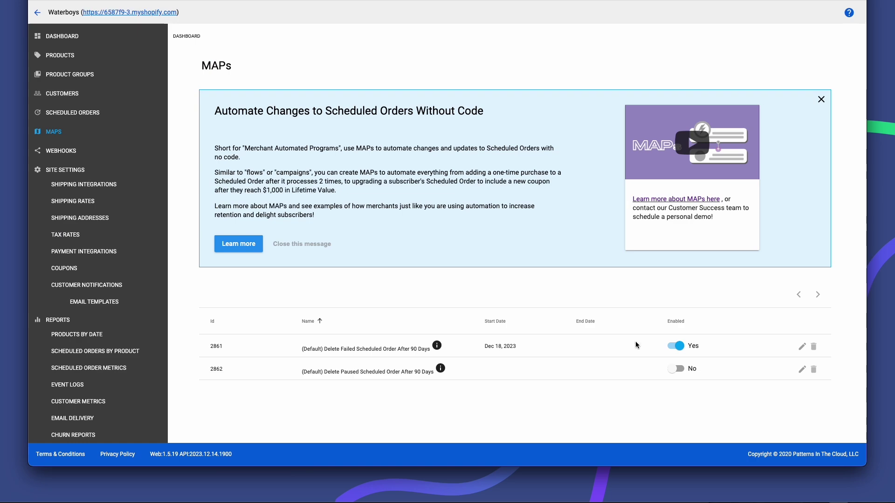
left_click(676, 368)
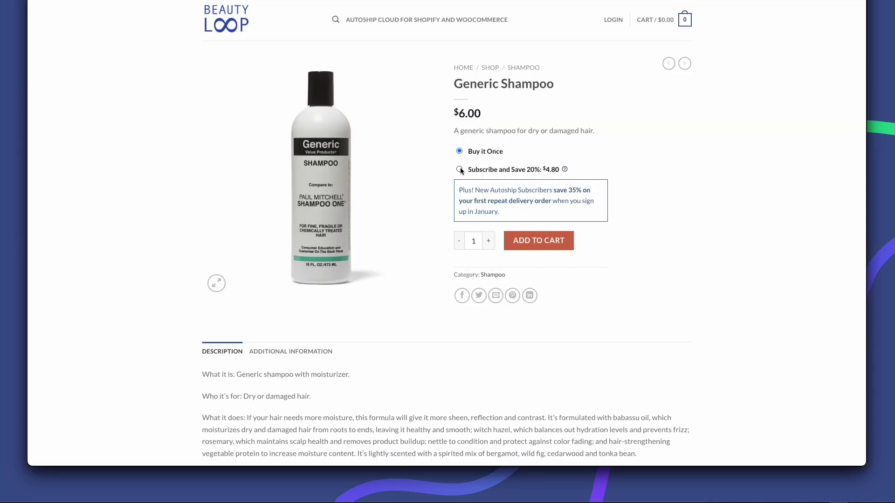
Step: Choose Subscribe and Save for Le Labo Shampoo 8.5 oz
left_click(460, 170)
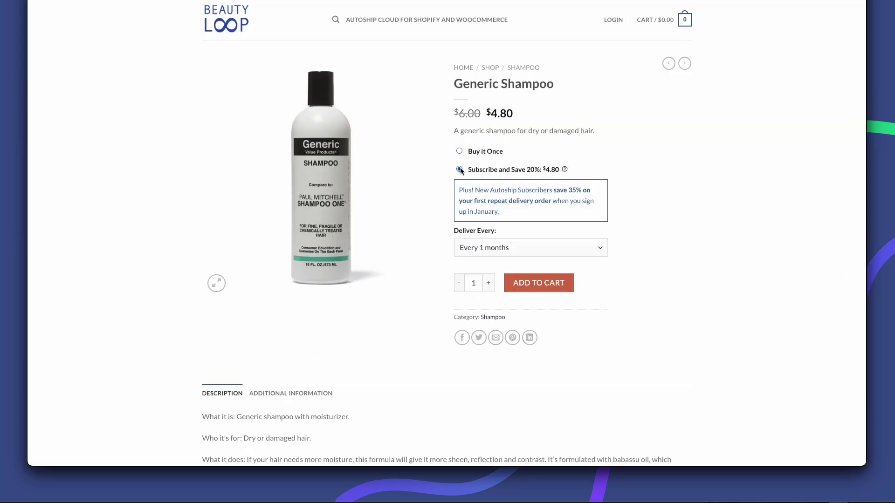
left_click(685, 70)
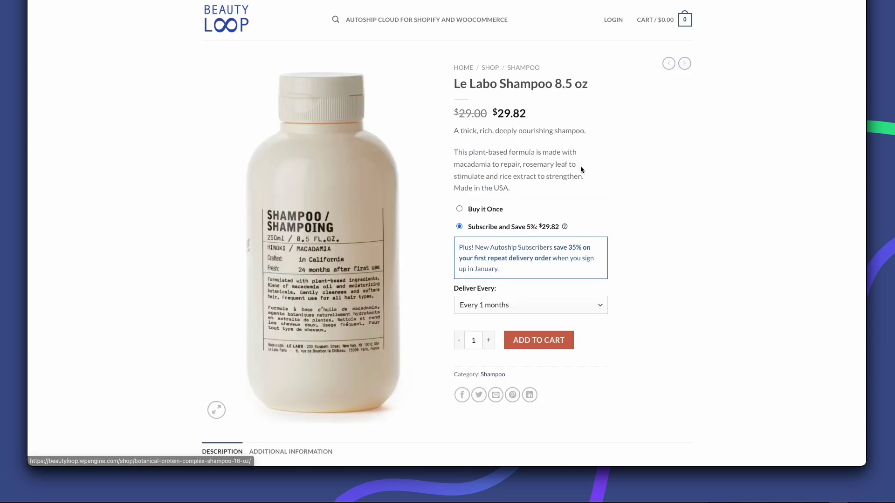
left_click(502, 209)
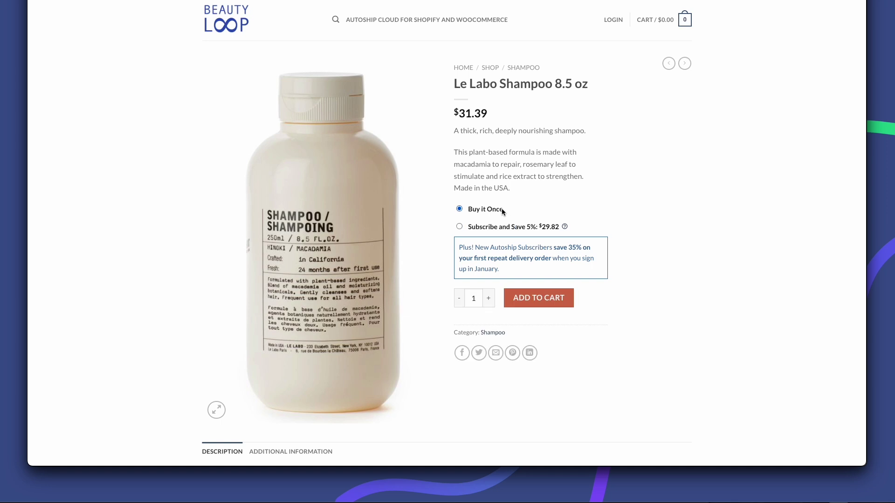
left_click(504, 232)
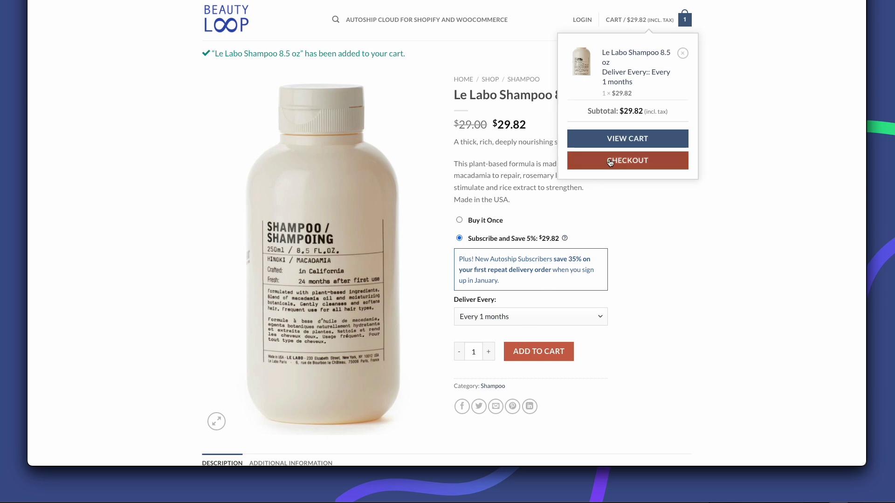
left_click(628, 161)
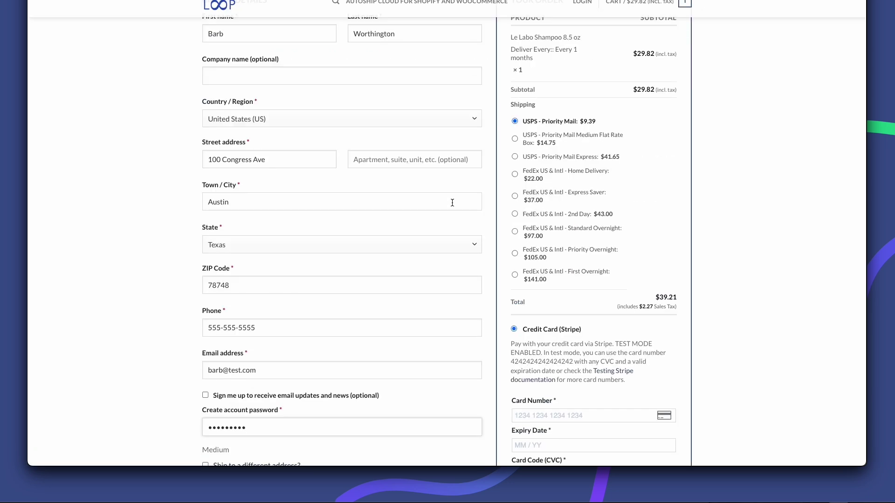
scroll(568, 312, "down", 2)
left_click(563, 331)
type("42424242424242420225123")
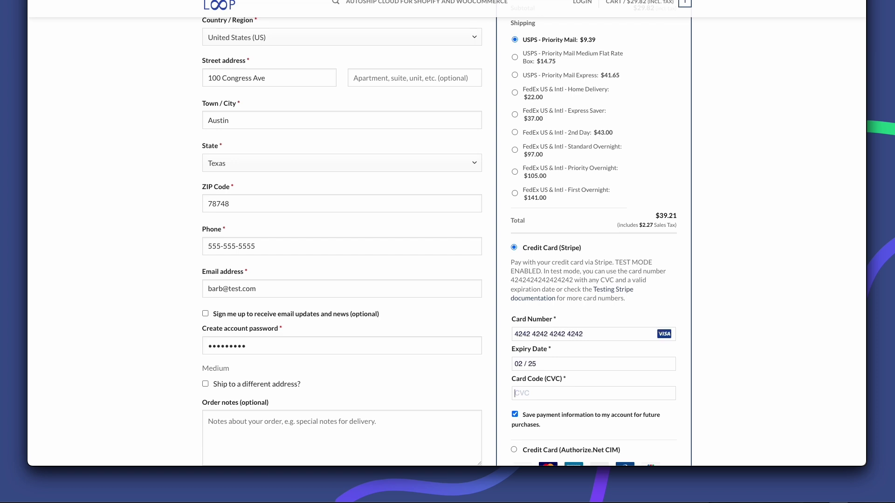
scroll(599, 364, "down", 1)
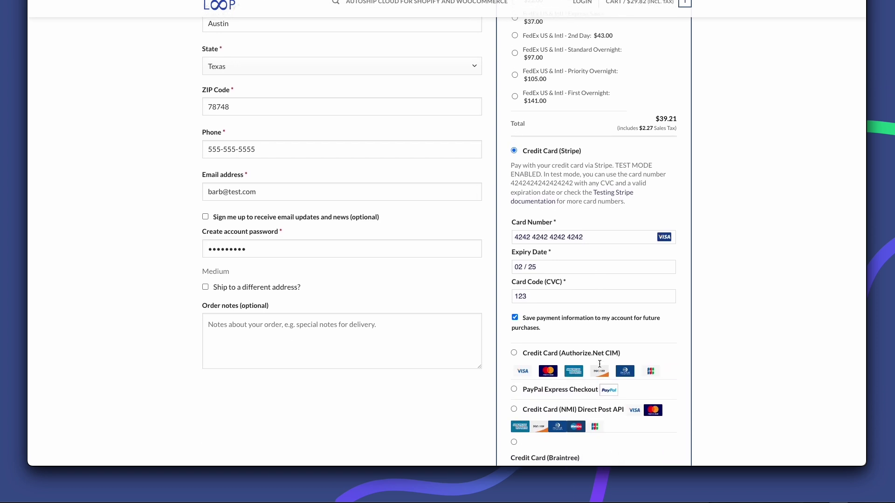
scroll(600, 365, "down", 3)
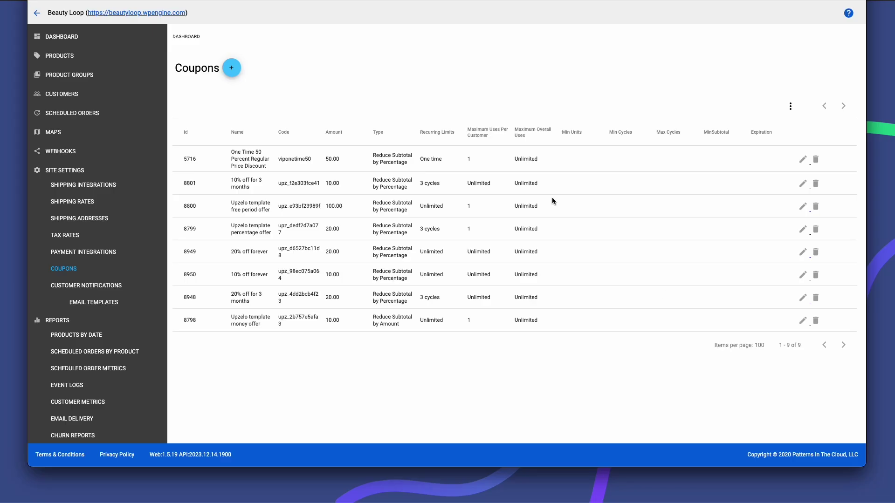
Step: Create coupon New Autoship Customer 35%, code new-35-blq4, 35% off capped at 100, not recurring
left_click(234, 69)
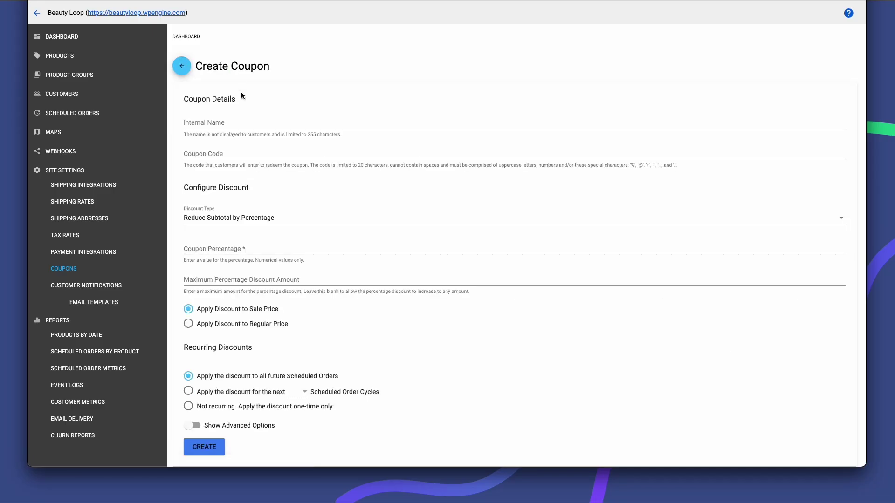
left_click(244, 120)
type("New Autoship Customer 35%")
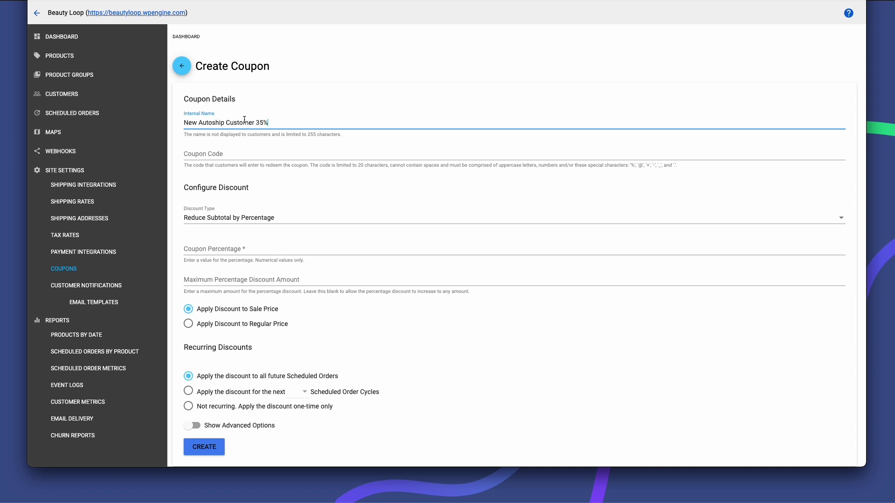
left_click(239, 151)
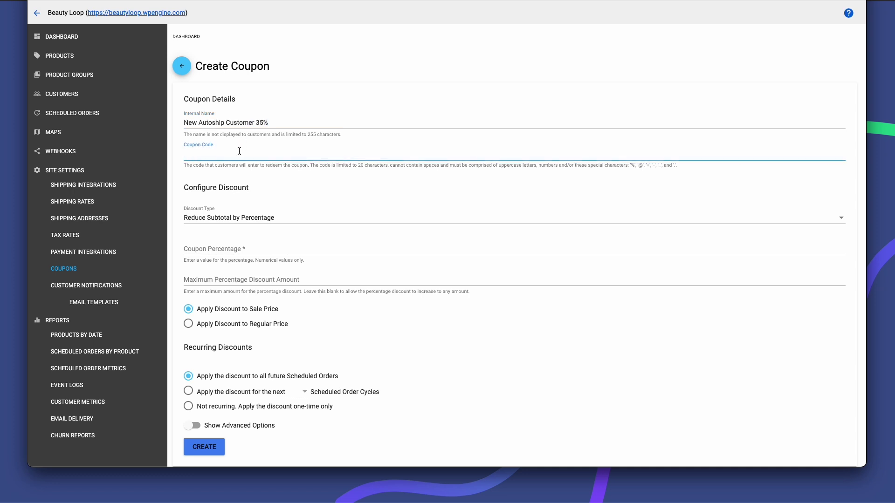
left_click(245, 244)
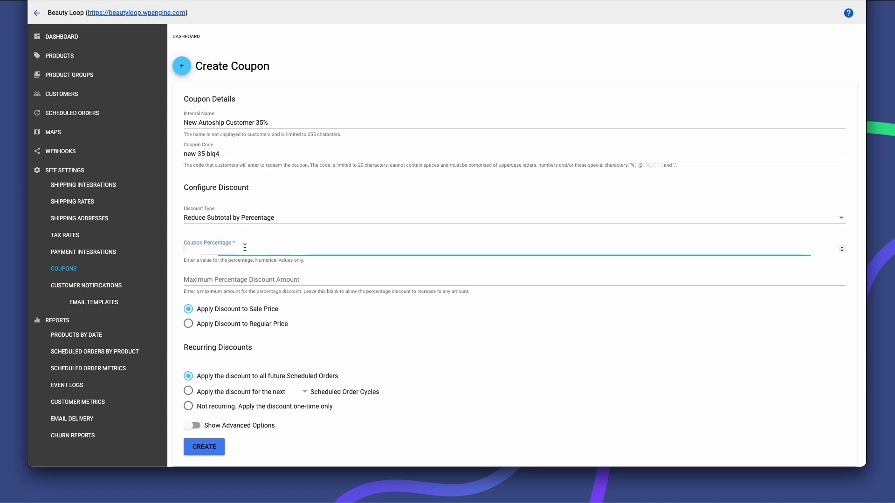
left_click(247, 277)
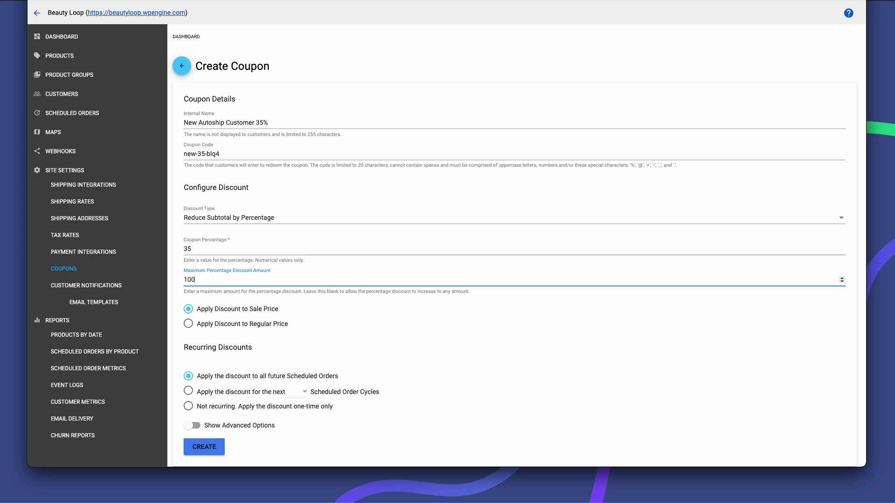
scroll(245, 356, "down", 2)
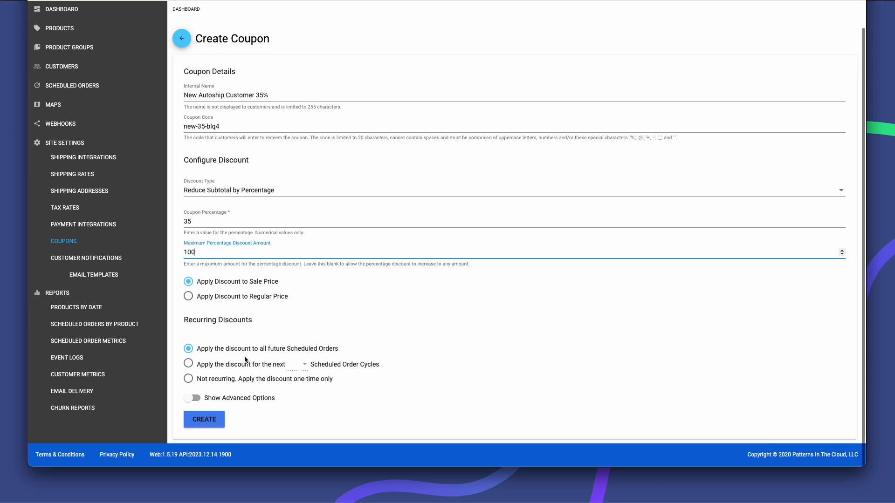
left_click(246, 382)
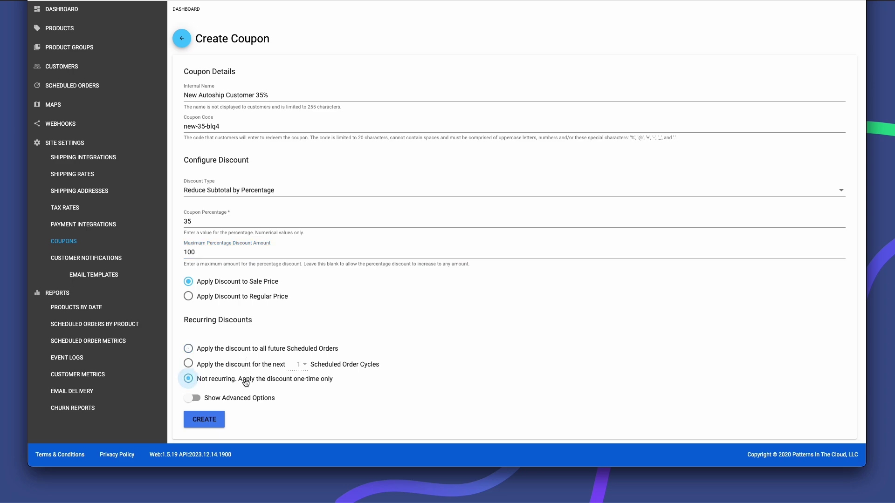
left_click(211, 425)
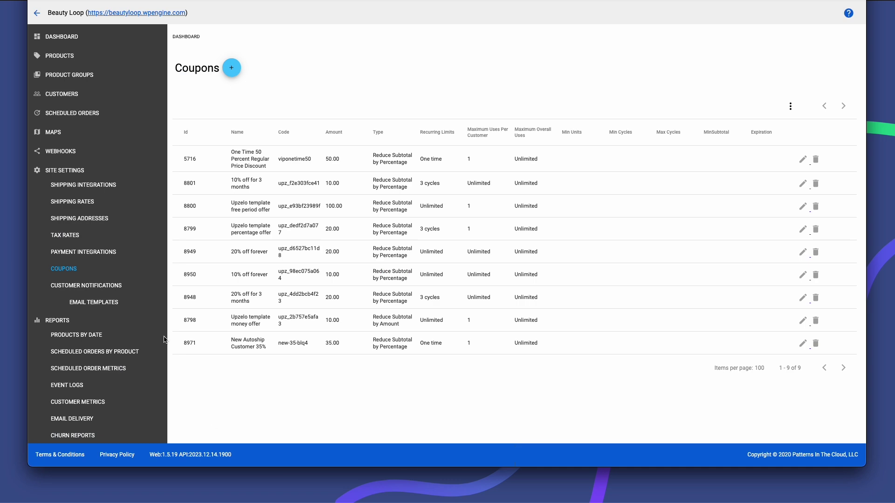
left_click(49, 140)
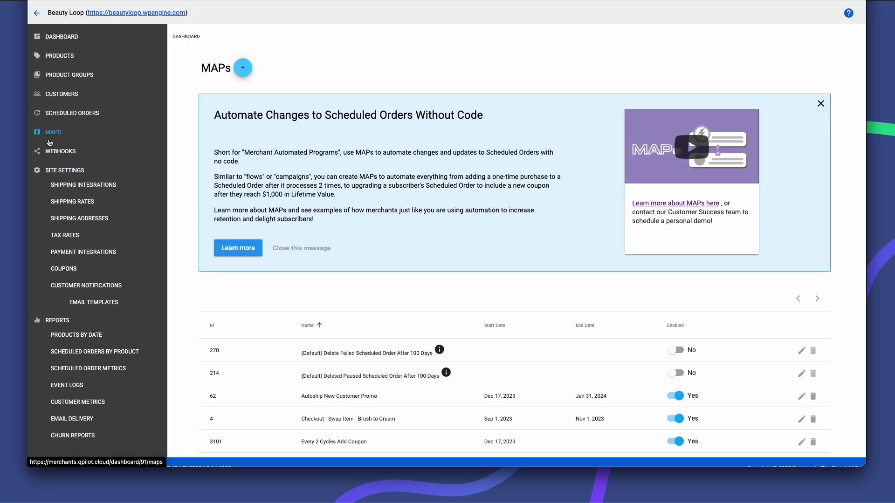
Step: Name the MAP Autoship New Customer Promo, end it 1/31/2024, and use Scheduled Order Creation context
left_click(242, 74)
type("Autoship ")
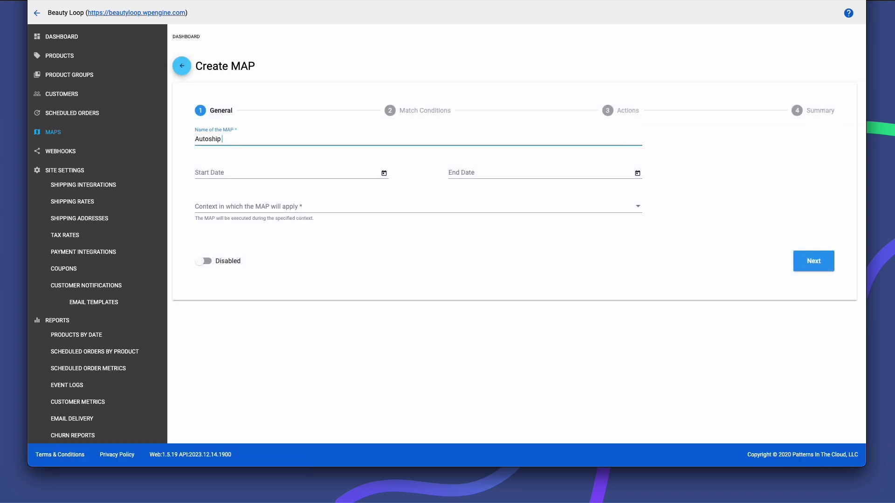
type("New Customer Promo")
left_click(637, 173)
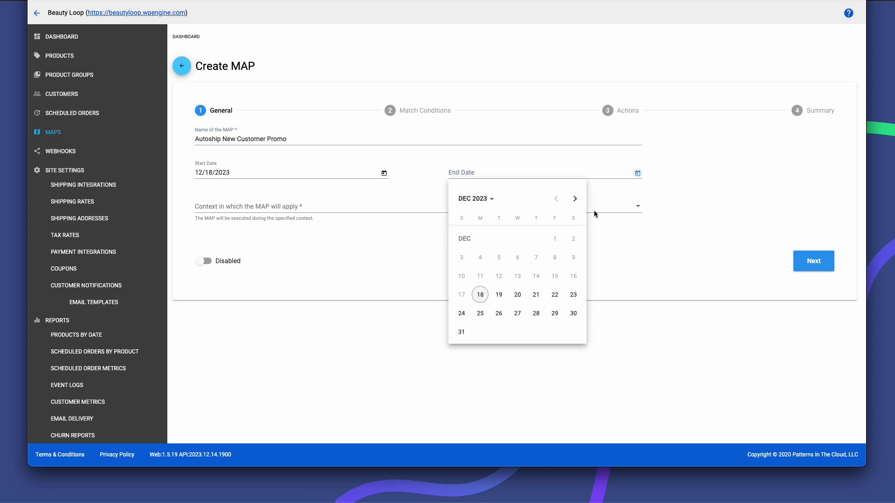
left_click(575, 199)
left_click(518, 331)
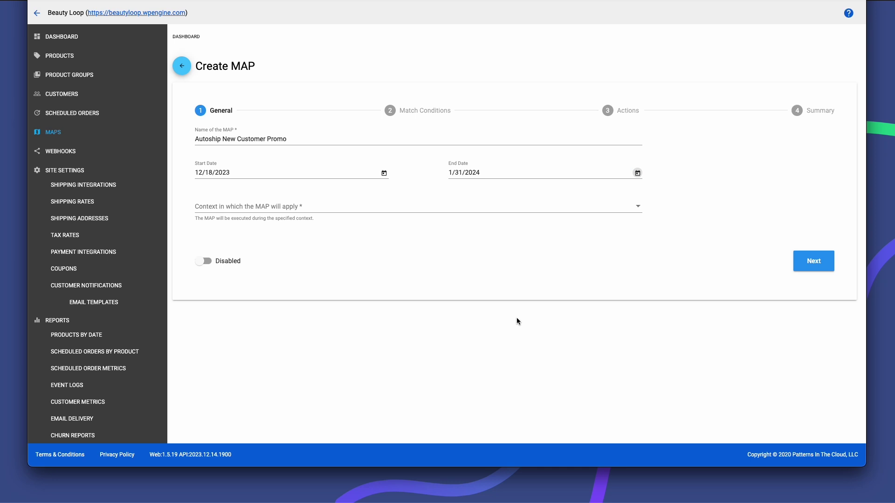
left_click(445, 212)
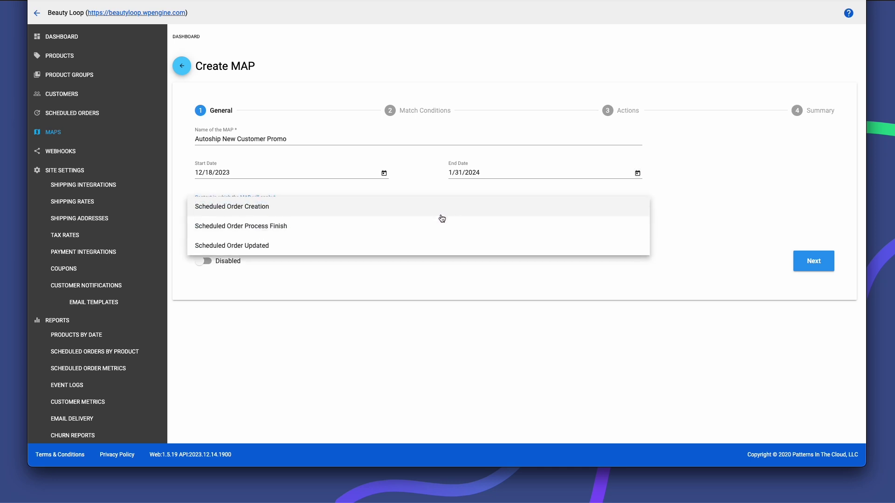
left_click(446, 213)
Step: Add an Origin match condition equal to Customer Checkout
left_click(795, 262)
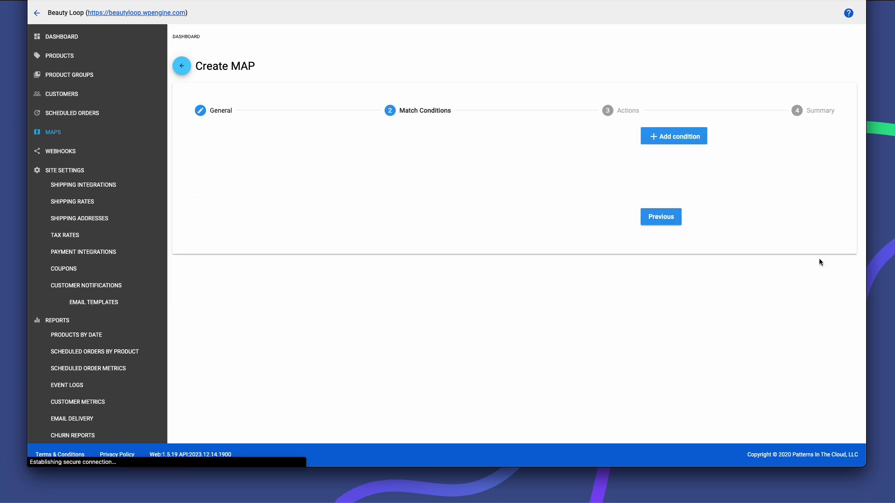
left_click(245, 141)
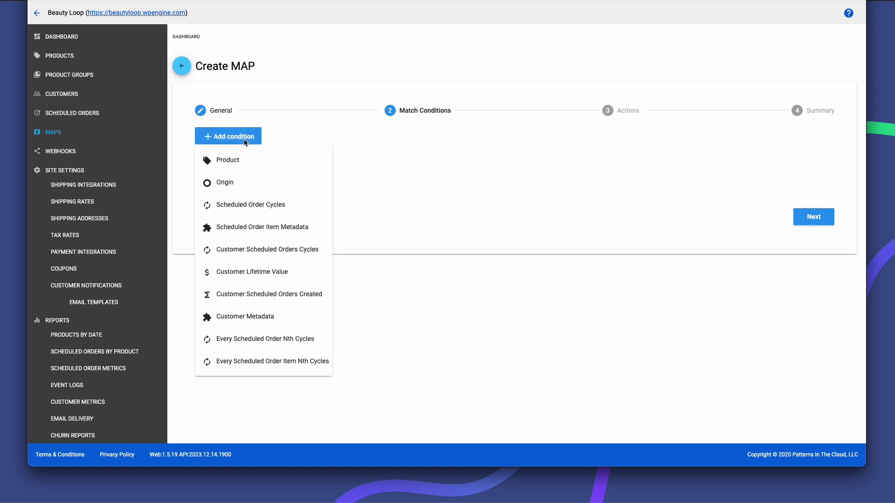
left_click(240, 180)
left_click(403, 175)
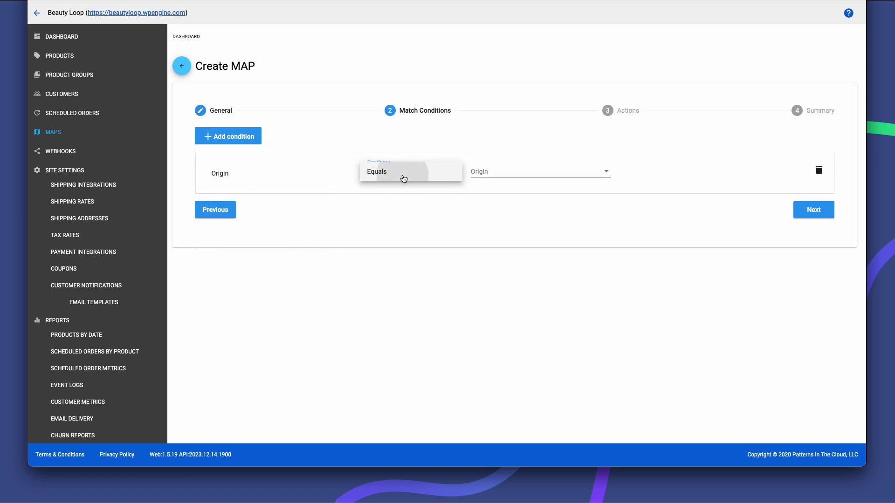
left_click(402, 176)
left_click(481, 173)
left_click(484, 192)
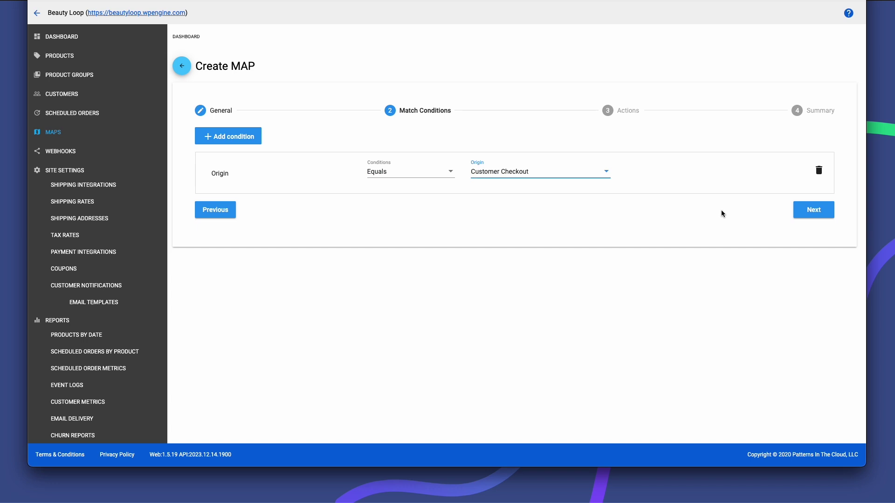
Step: Add a Customer Scheduled Orders Created condition equal to 1
left_click(254, 138)
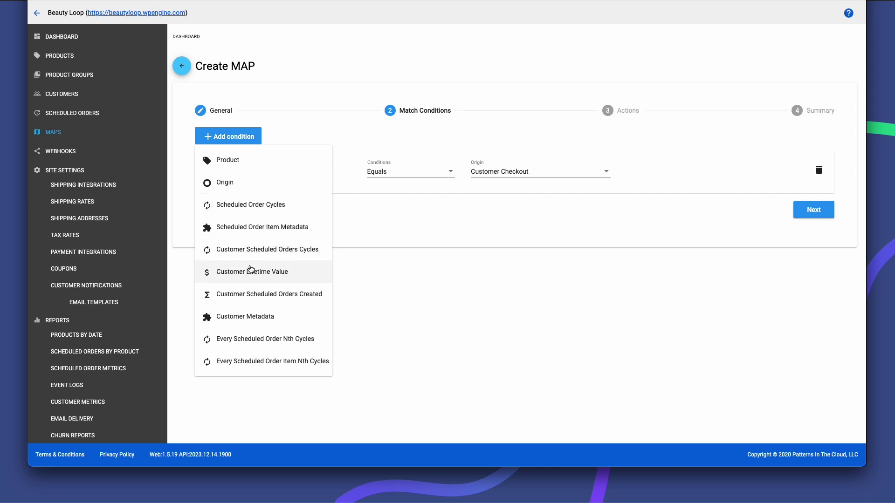
left_click(250, 294)
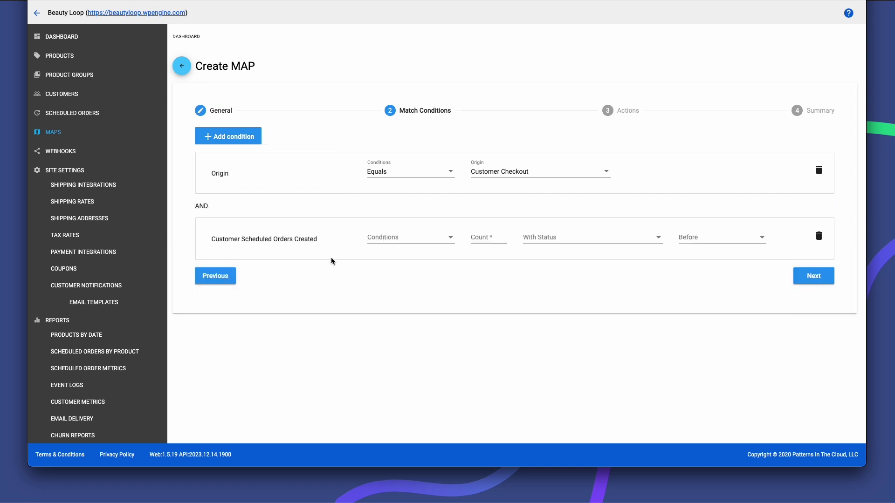
left_click(399, 243)
left_click(399, 243)
left_click(471, 237)
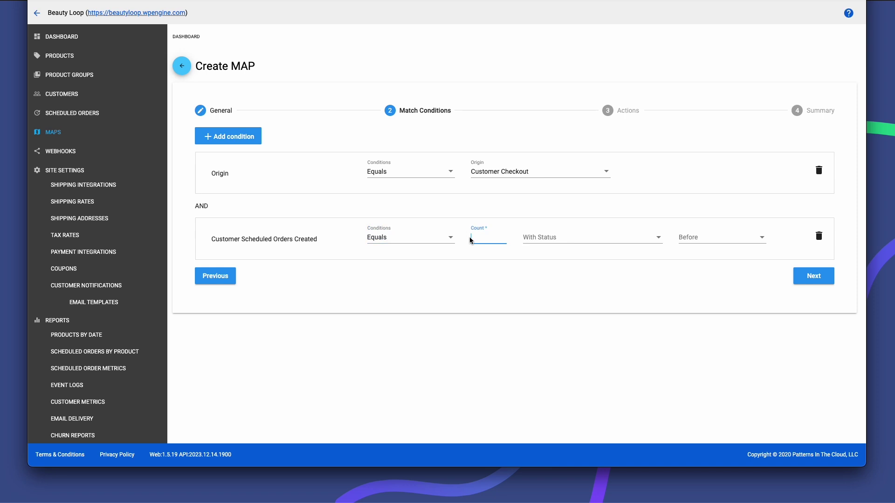
type("1")
left_click(551, 240)
Step: Count only Active, Paused and Failed scheduled orders over the customer's Lifetime
left_click(516, 238)
left_click(516, 257)
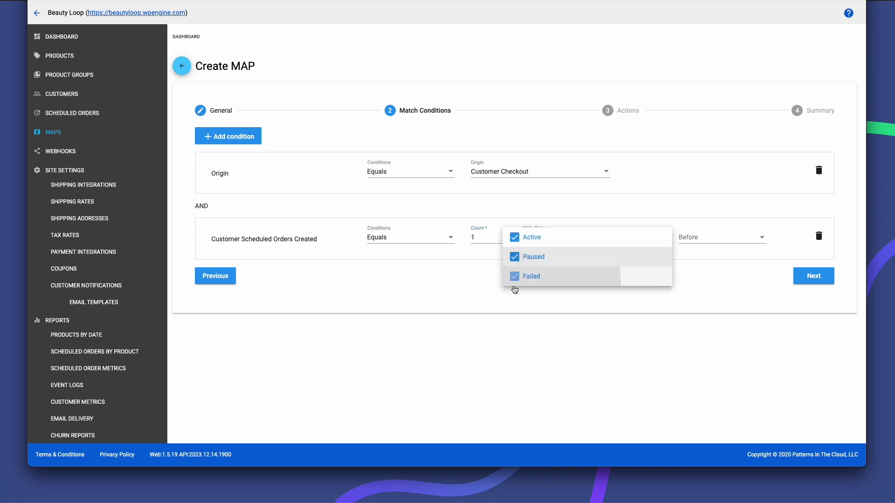
left_click(516, 276)
left_click(694, 240)
left_click(695, 241)
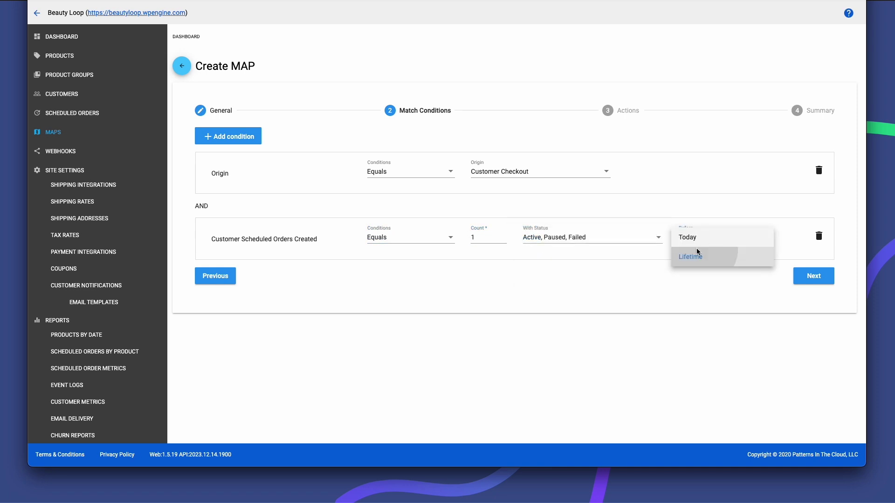
left_click(689, 254)
left_click(805, 279)
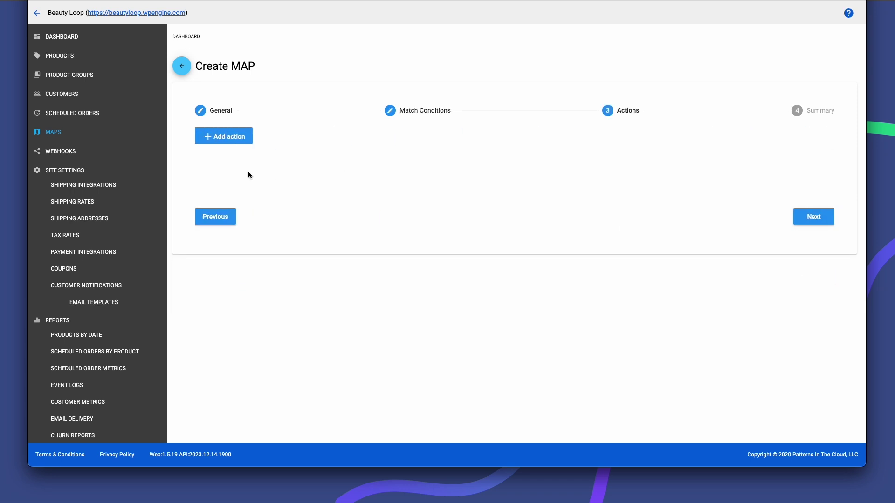
Step: Add an Add Coupon action using coupon new-35-blq4
left_click(230, 140)
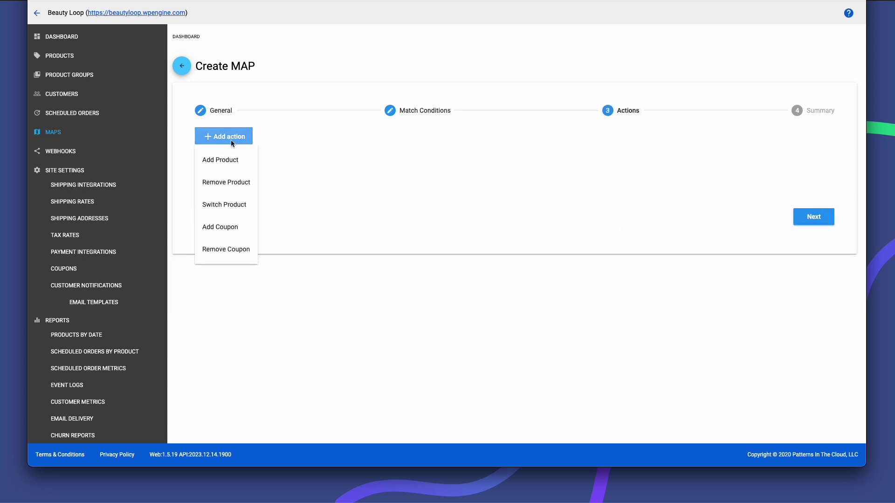
left_click(225, 229)
left_click(400, 170)
scroll(400, 193, "down", 3)
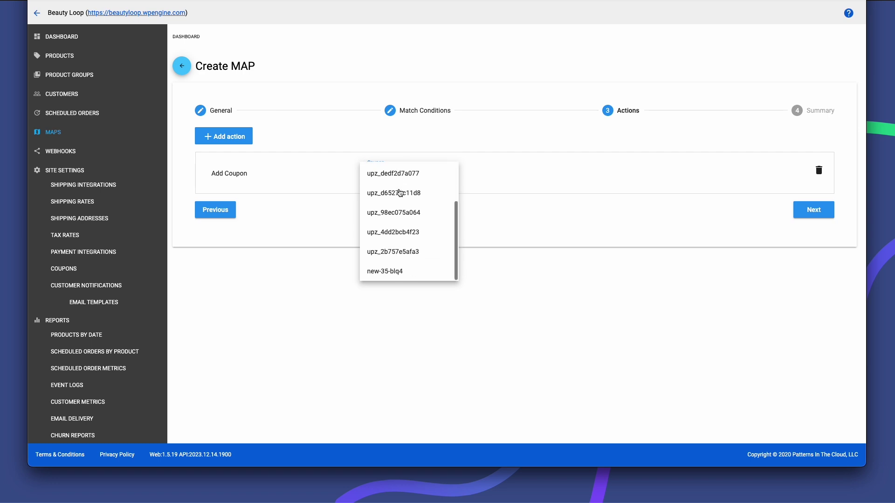
left_click(399, 275)
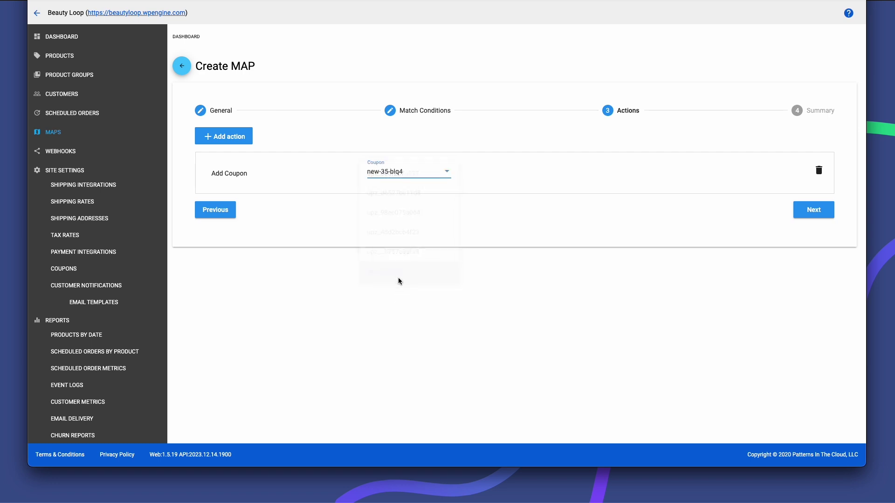
Step: Finish the Autoship New Customer Promo MAP and save it enabled
left_click(817, 213)
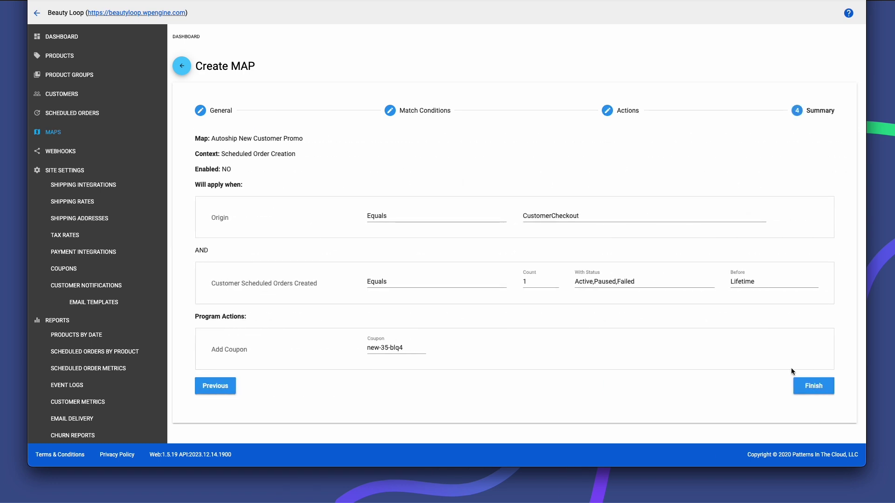
left_click(802, 384)
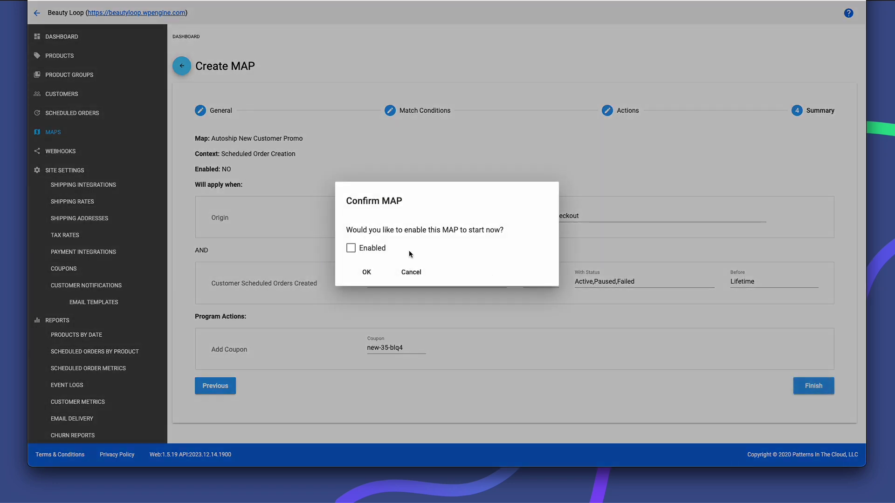
left_click(378, 254)
left_click(367, 272)
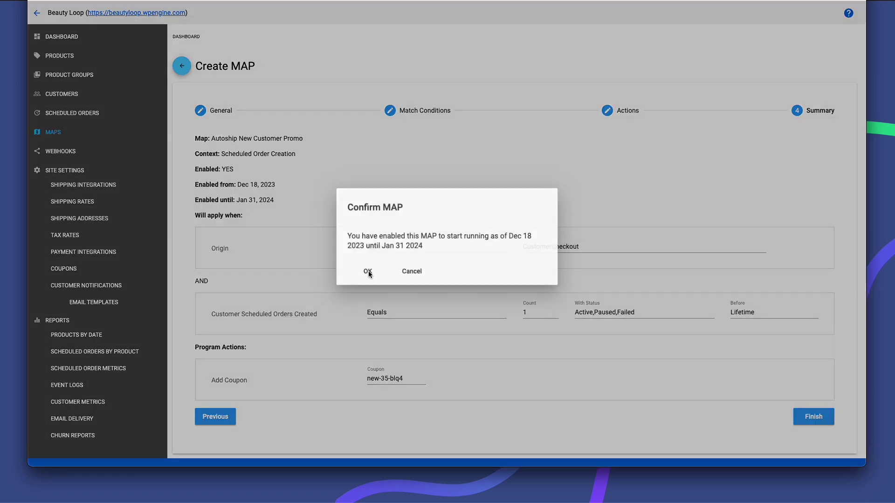
left_click(368, 271)
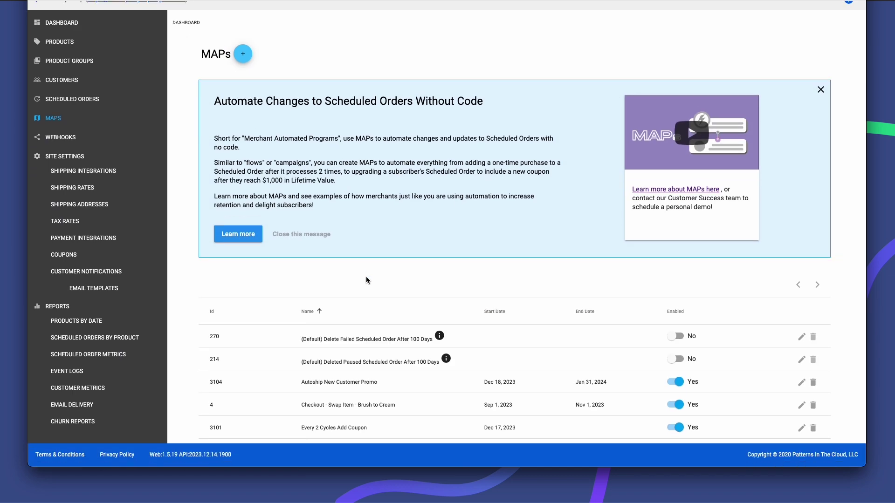
left_click_drag(302, 382, 580, 390)
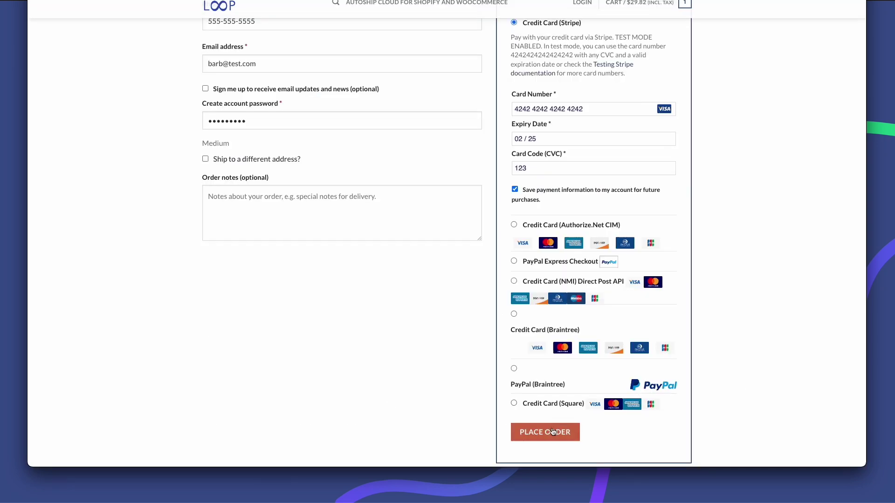
Step: Place the order and confirm its scheduled order shows coupon new-35-blq4 applied
left_click(542, 436)
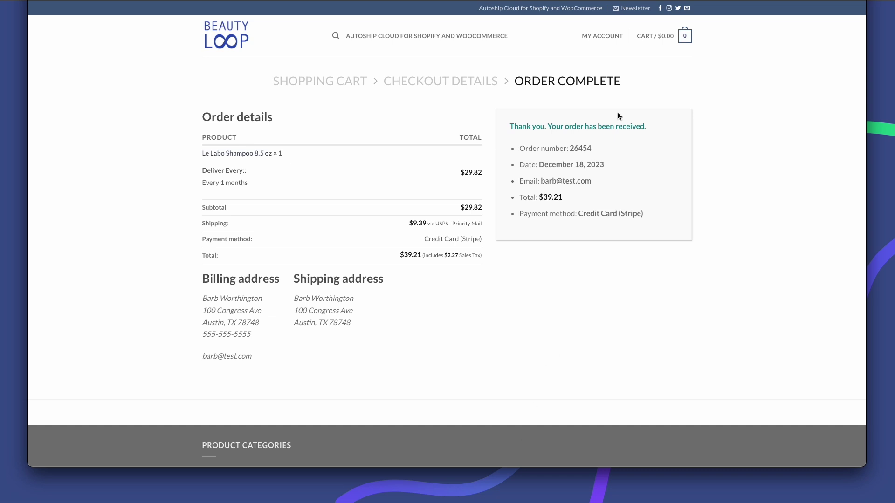
mouse_move(620, 46)
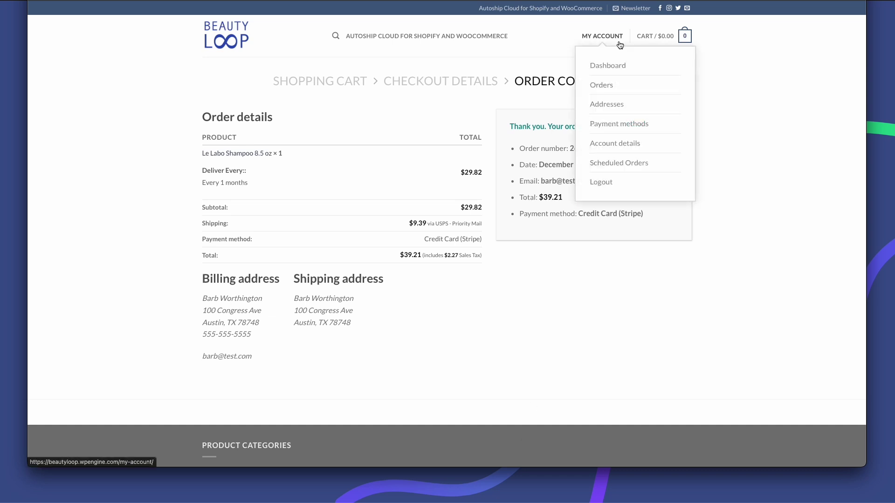
left_click(615, 160)
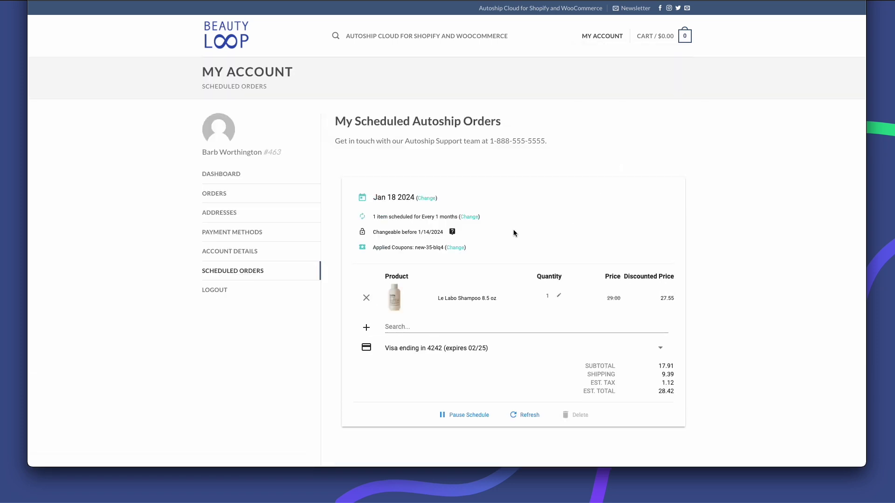
left_click_drag(372, 246, 444, 248)
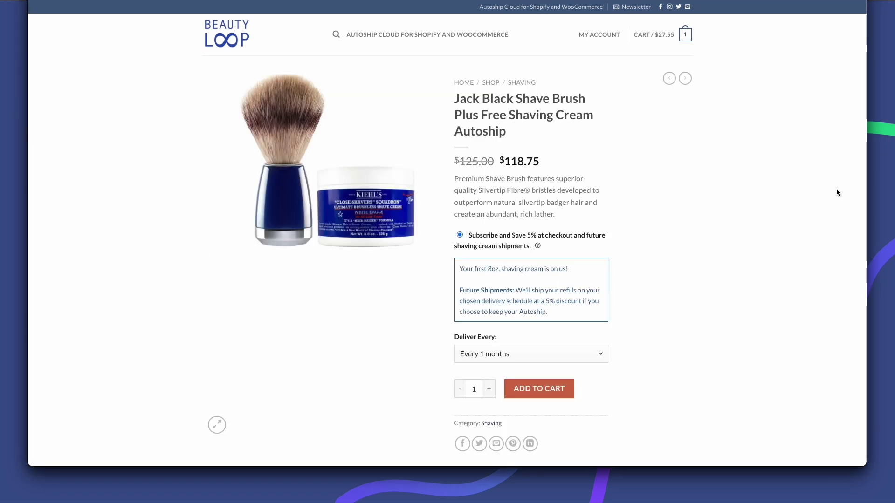
Step: Review the Jack Black Shave Brush delivery frequencies, leaving Every 1 months selected
scroll(794, 164, "down", 1)
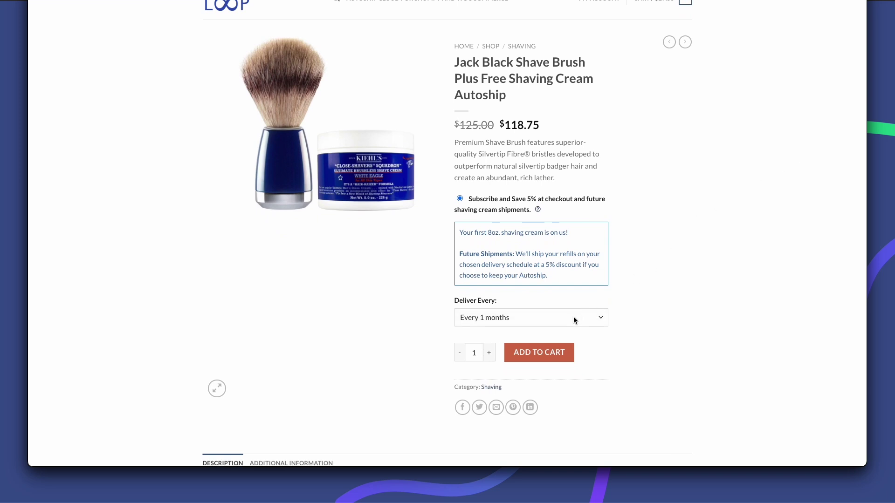
left_click(574, 319)
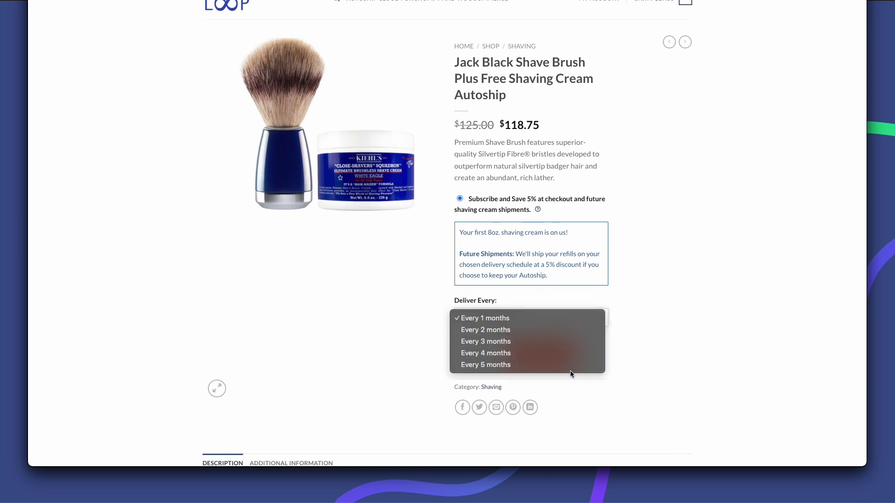
left_click(369, 349)
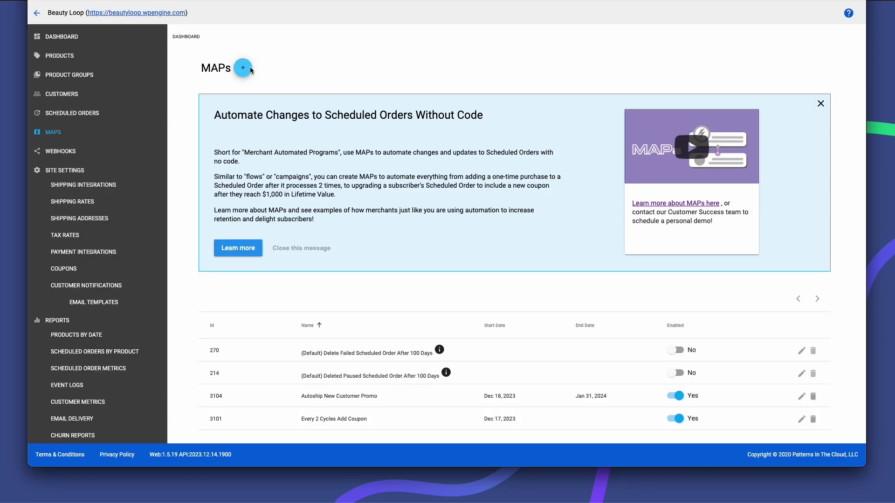
Step: Create MAP 'Jack Black Shaving Brush Plus 8oz Shaving Cream Refill' starting 12/18/2023 at Scheduled Order Creation
left_click(248, 66)
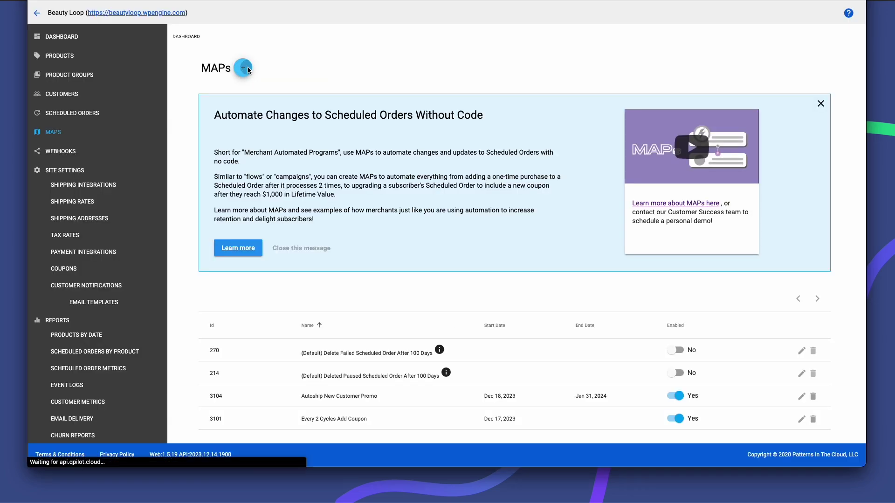
left_click(247, 140)
type("Jack Black Shaving Brush Plus 8oz Shaving Cream Refill")
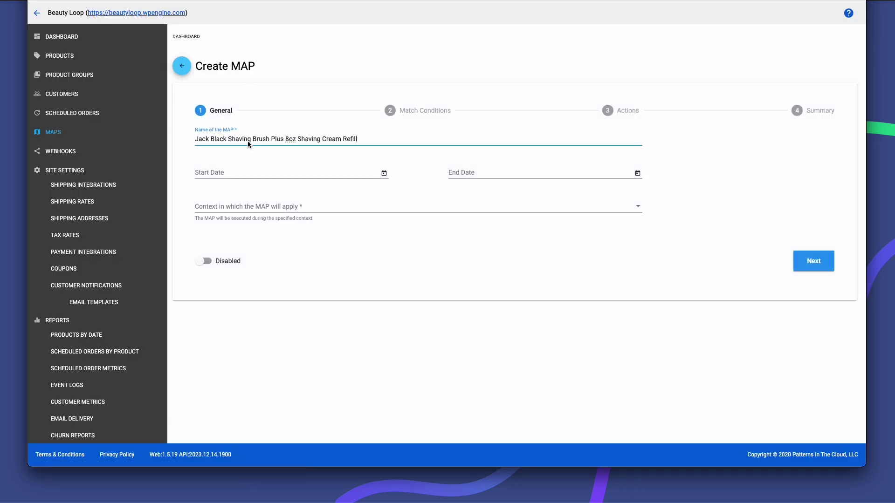
left_click(353, 176)
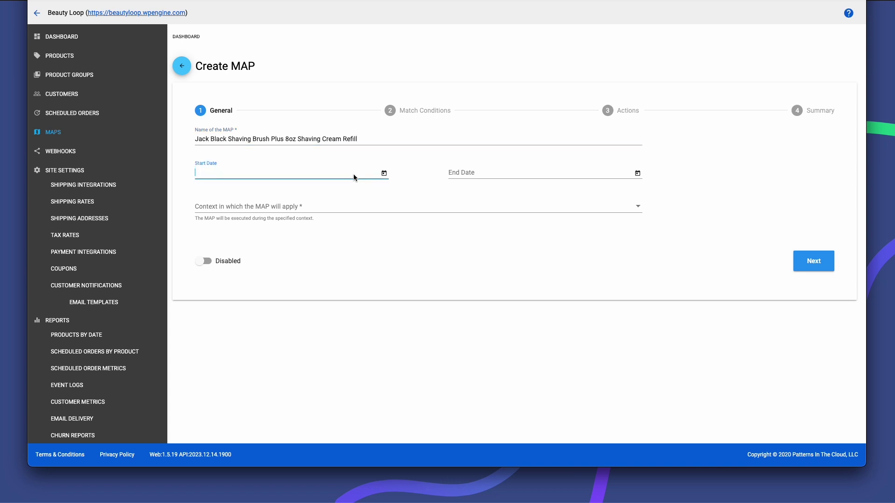
left_click(384, 174)
left_click(227, 295)
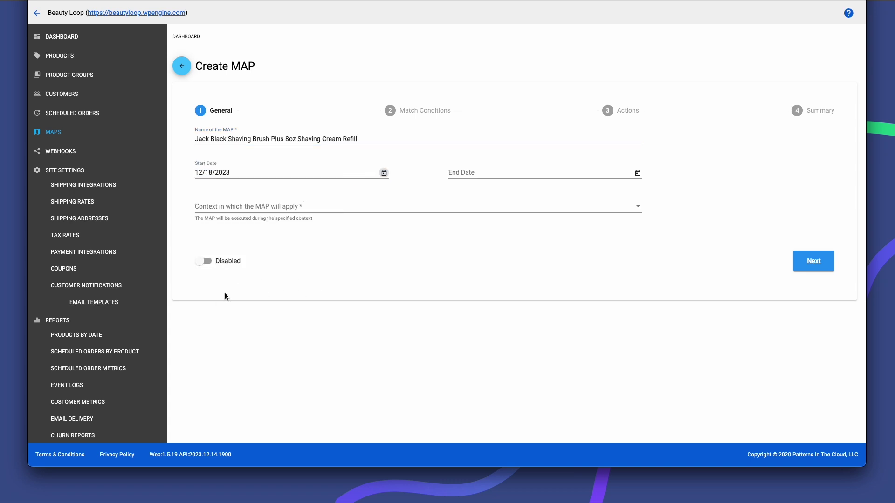
left_click(248, 206)
left_click(250, 207)
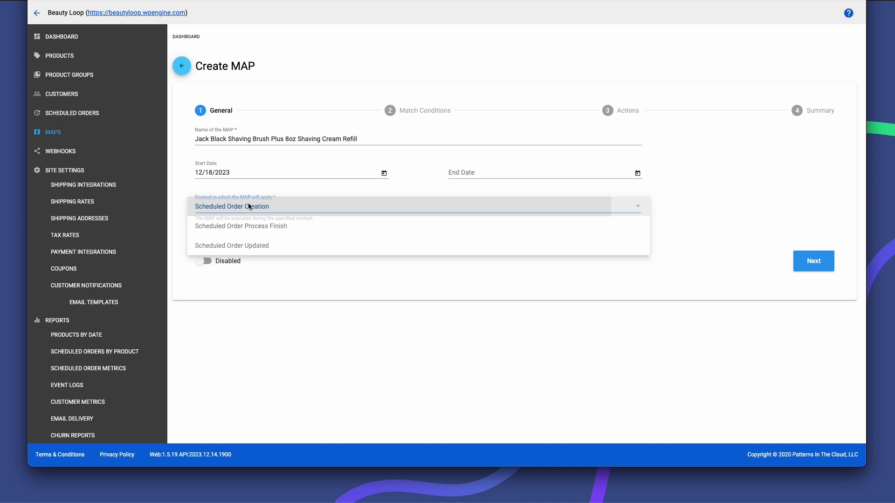
left_click(814, 261)
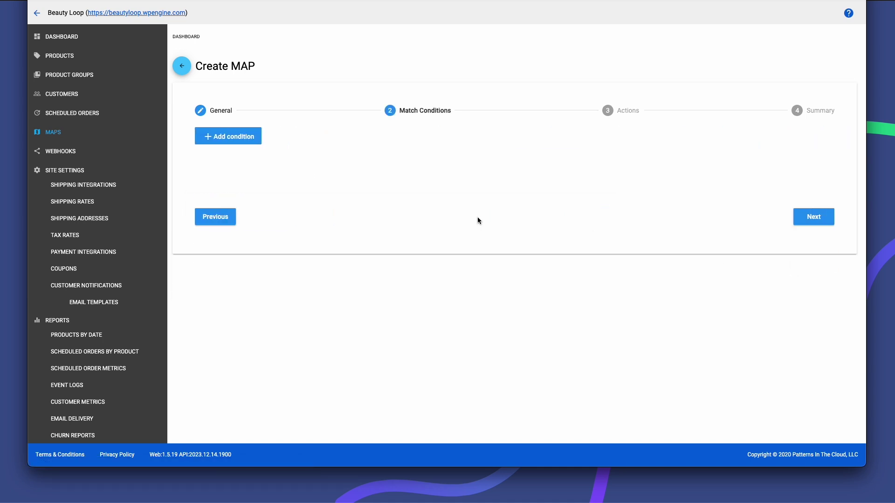
Step: Add an Origin match condition equal to Customer Checkout
left_click(229, 140)
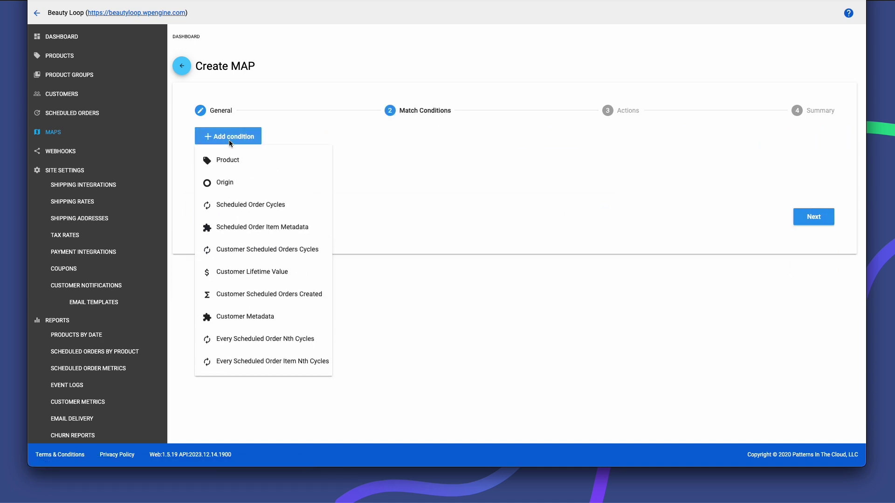
left_click(217, 181)
left_click(401, 173)
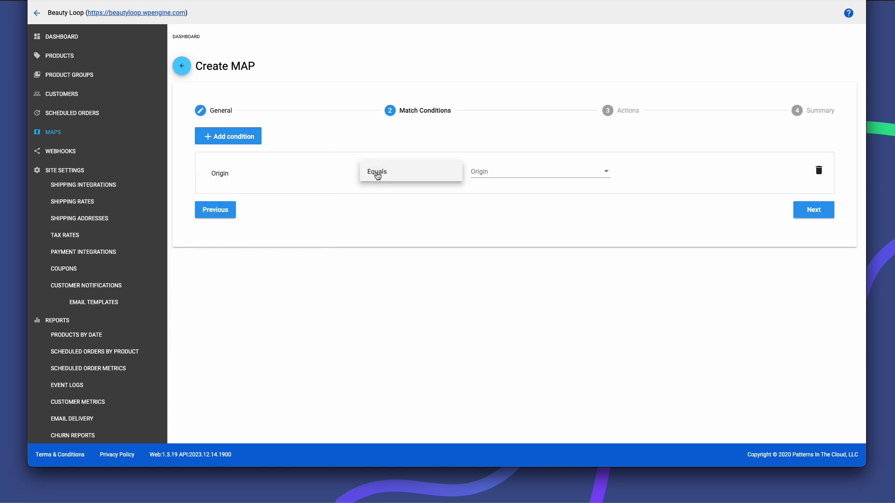
left_click(410, 175)
left_click(491, 175)
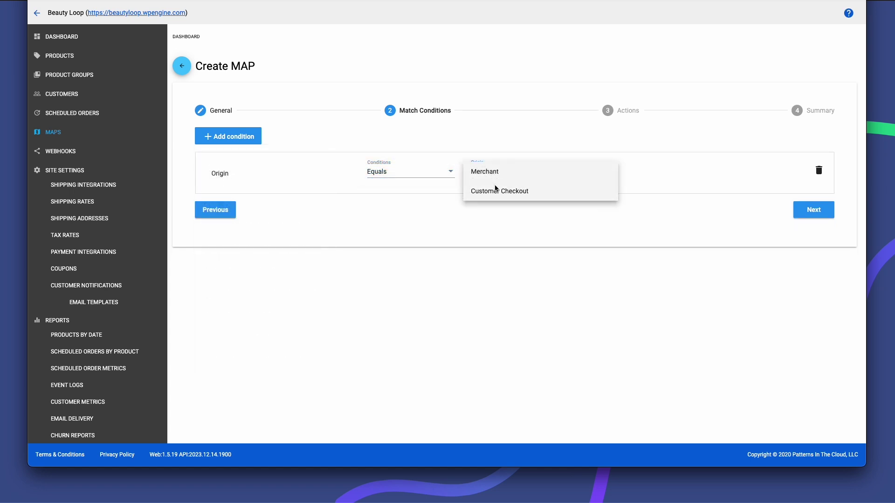
left_click(495, 188)
Step: Add a Product condition equal to Jack Black Shave Brush Plus Free Shaving Cream Autoship
left_click(242, 141)
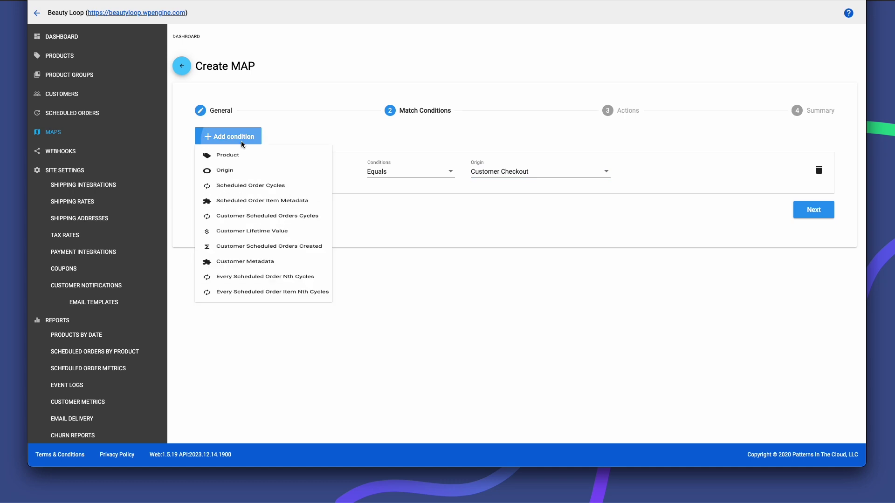
left_click(242, 160)
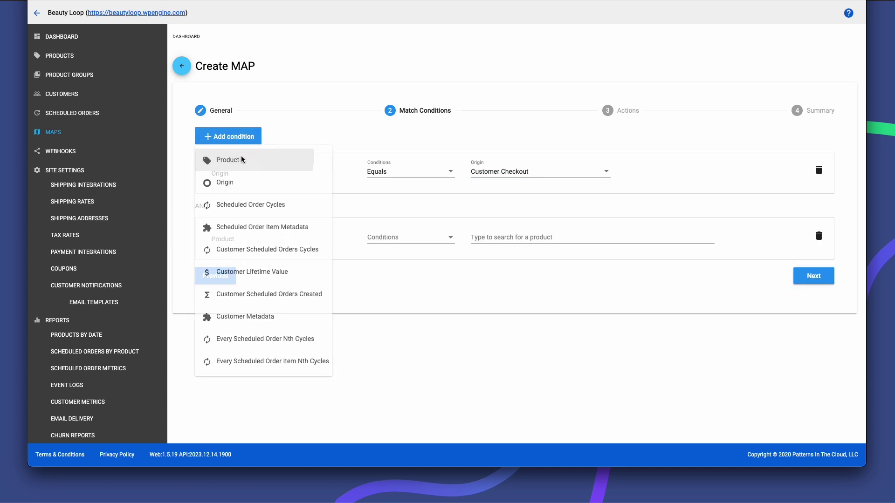
left_click(410, 238)
left_click(409, 240)
left_click(480, 238)
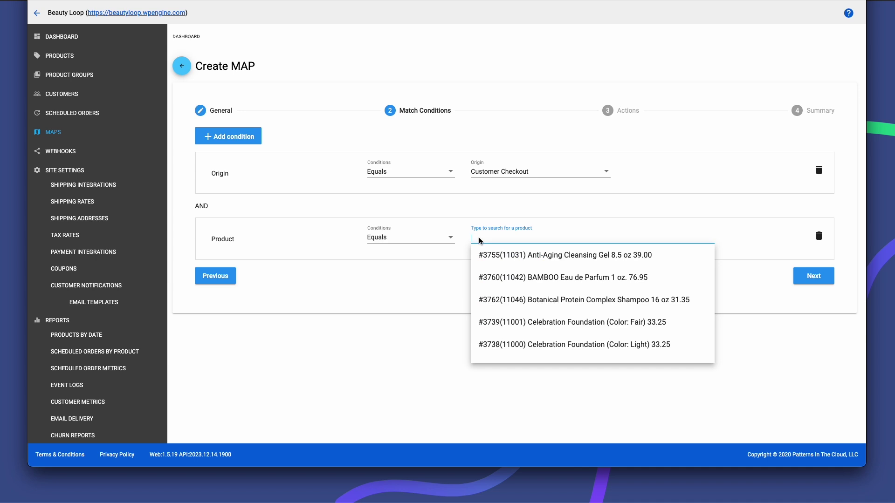
type("jack")
left_click(543, 255)
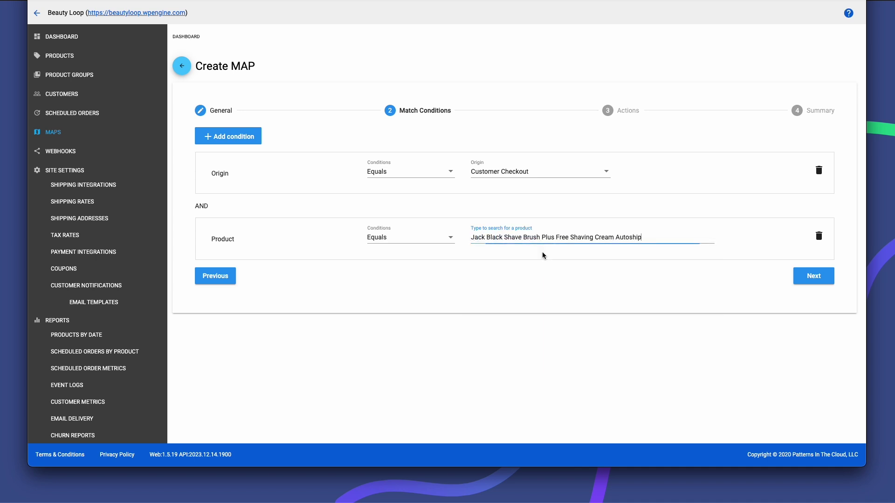
Step: Add a Switch Product action replacing the Jack Black autoship with White Eagle shave cream 8 oz Jar
left_click(811, 277)
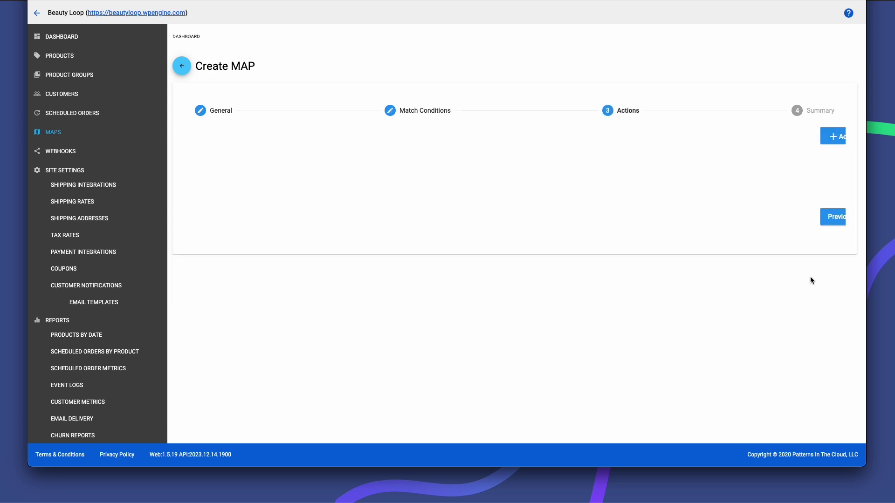
left_click(237, 136)
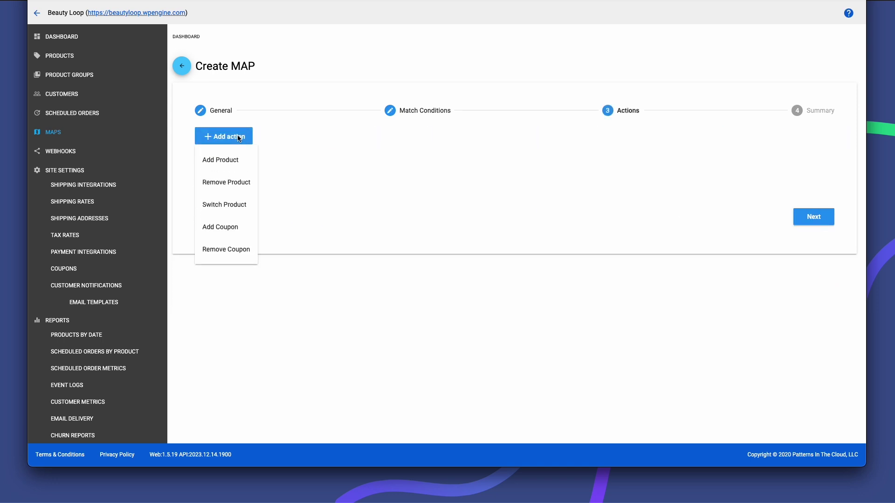
left_click(234, 198)
left_click(435, 174)
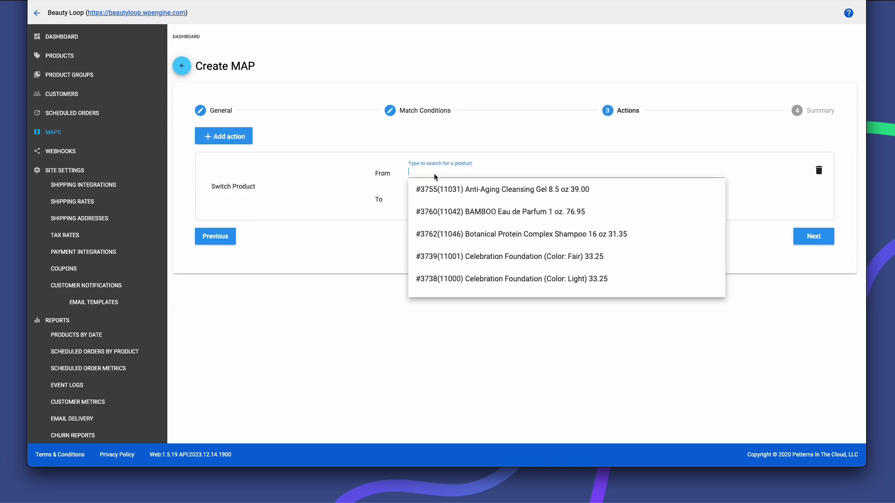
type("jack black")
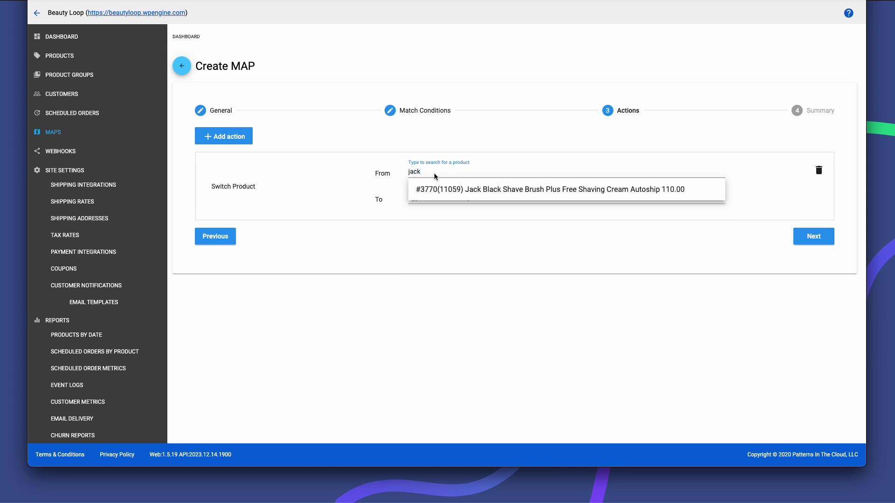
left_click(522, 189)
left_click(491, 195)
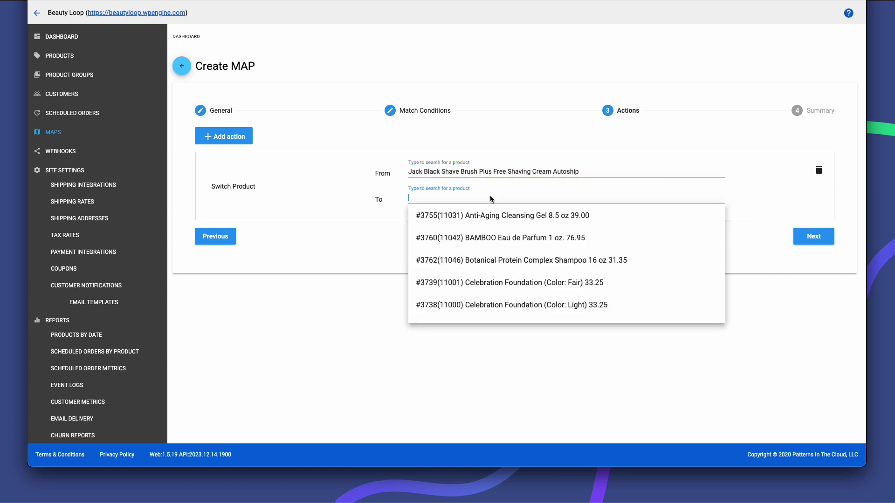
type("cream")
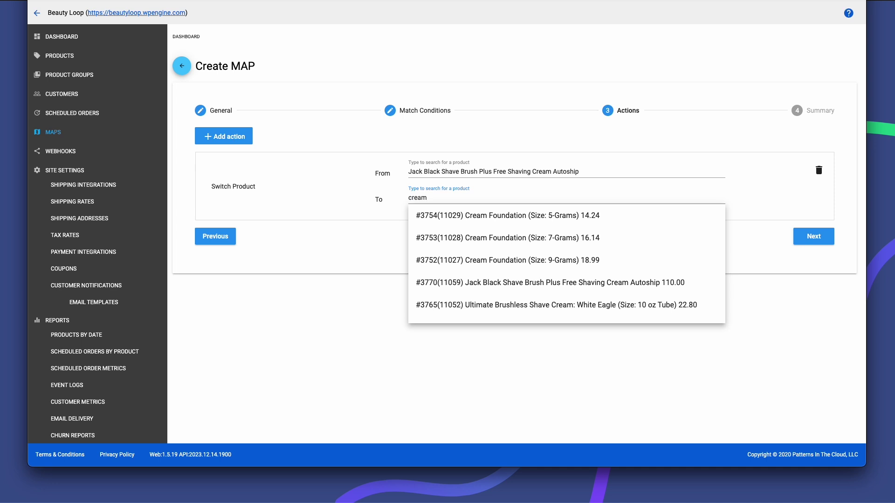
scroll(520, 250, "down", 3)
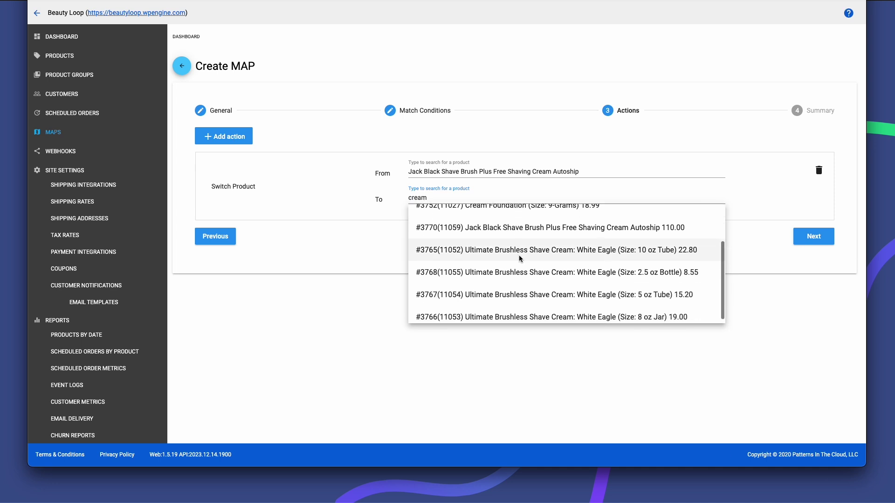
left_click(521, 312)
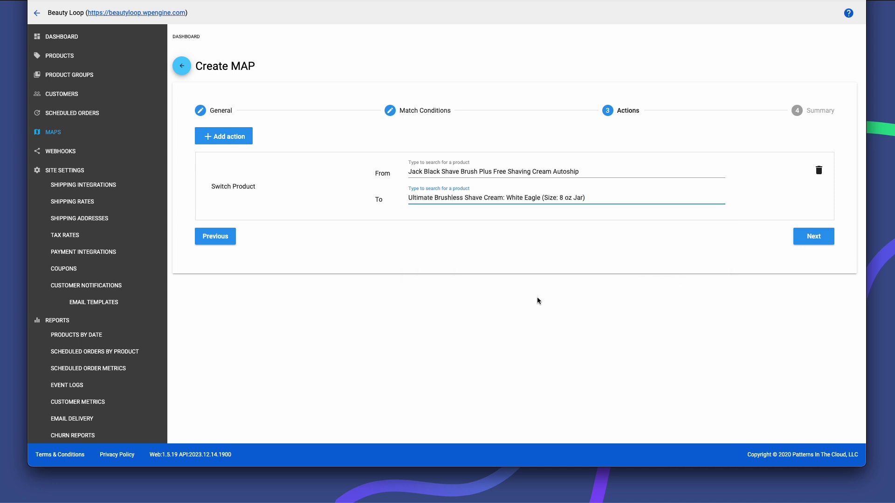
left_click(826, 235)
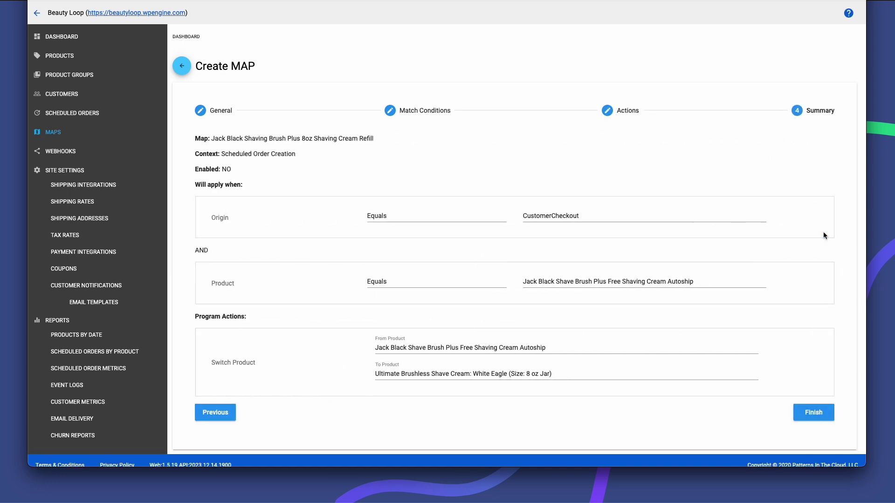
Step: Save the Jack Black MAP as enabled, then add the Jack Black autoship to the cart
scroll(815, 238, "down", 1)
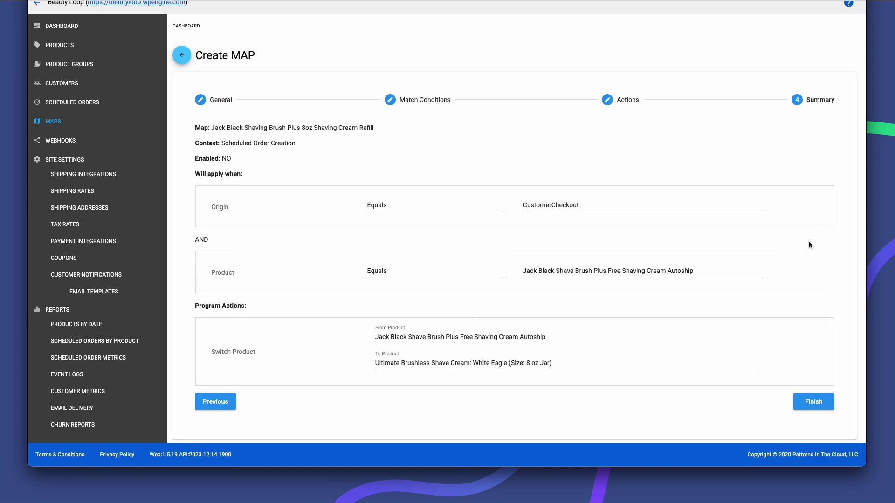
left_click(815, 397)
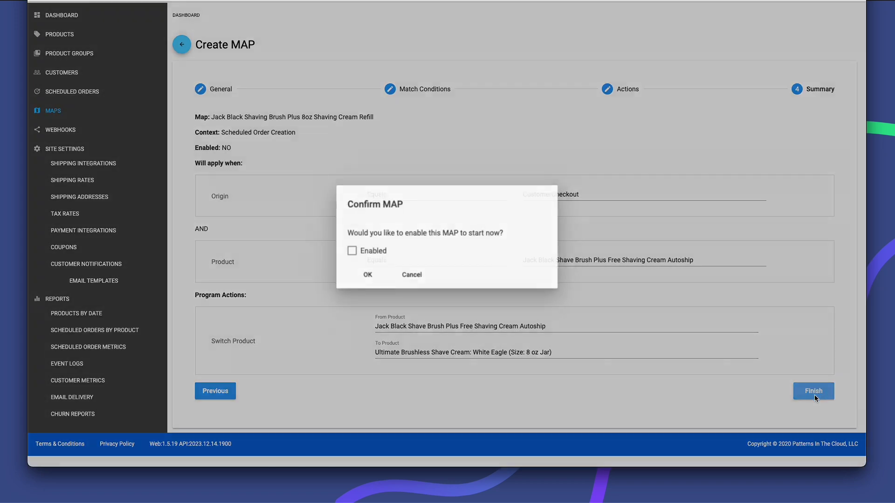
left_click(377, 247)
left_click(367, 271)
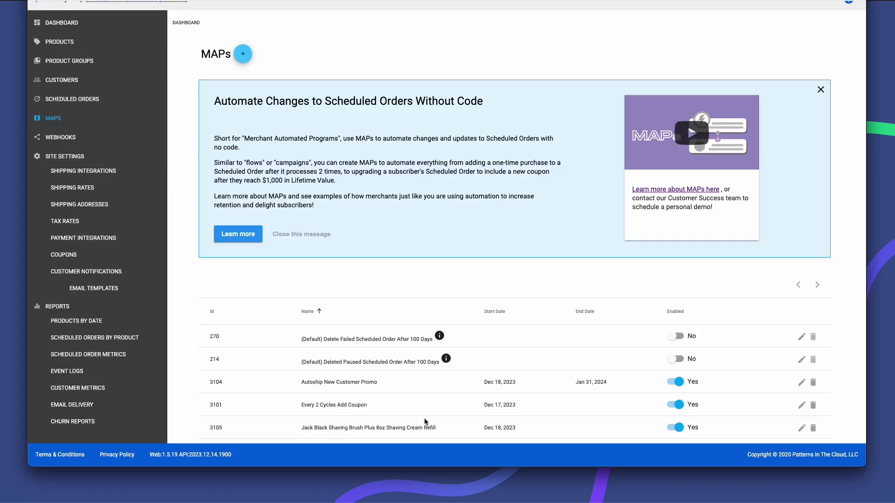
left_click_drag(301, 427, 515, 428)
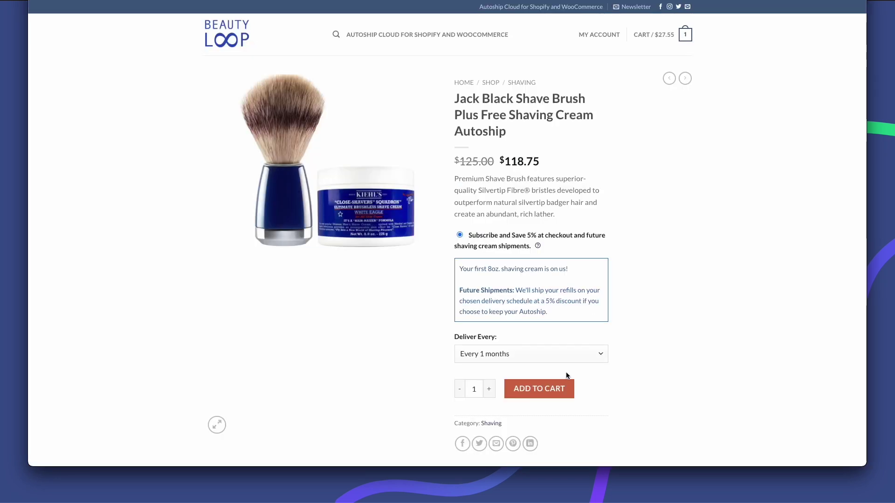
left_click(549, 389)
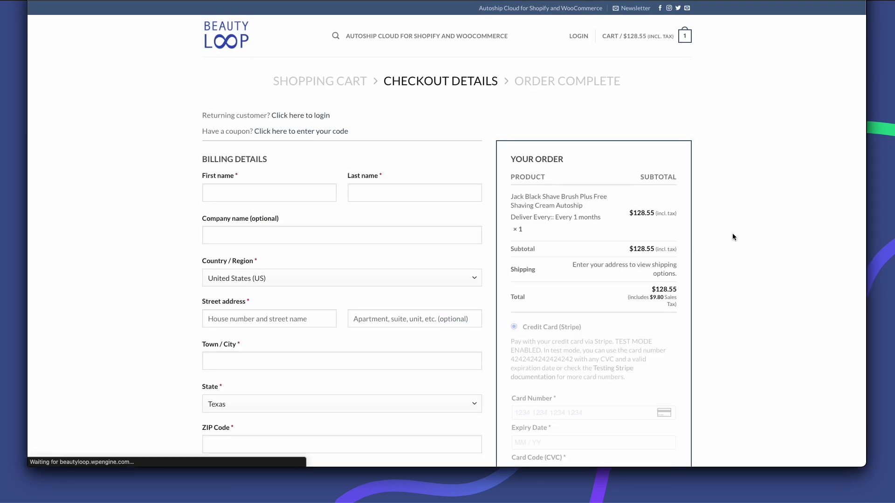
Step: Enter the customer's first name, place the Jack Black order, and view its scheduled order
left_click(300, 192)
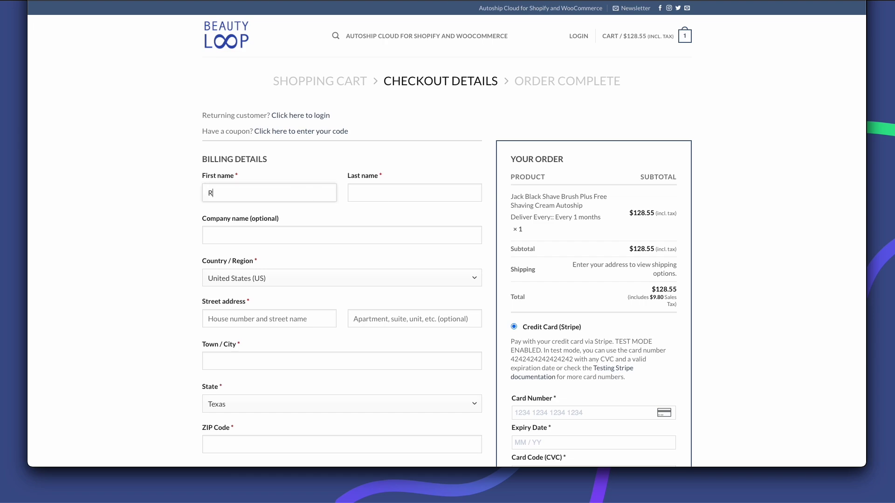
type("R")
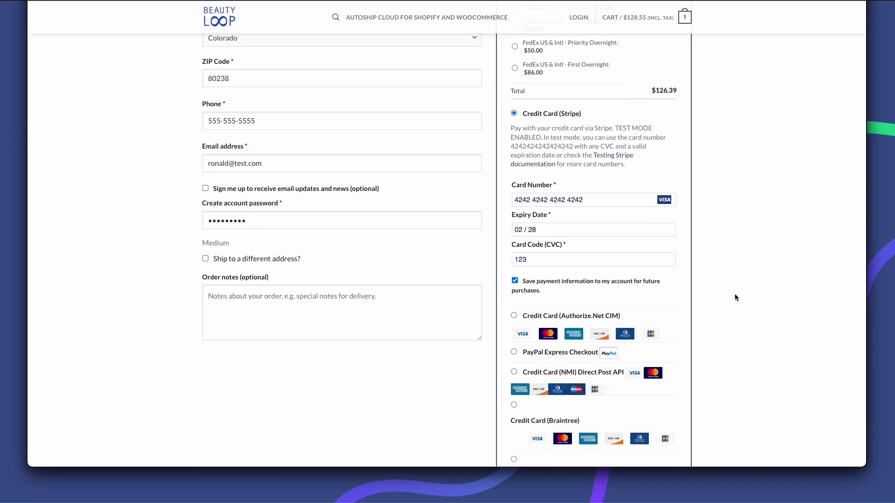
scroll(735, 295, "down", 5)
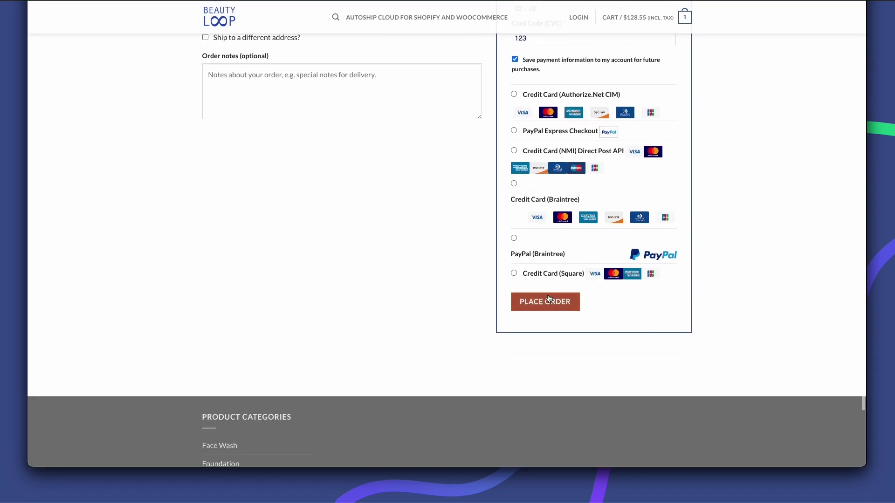
left_click(549, 301)
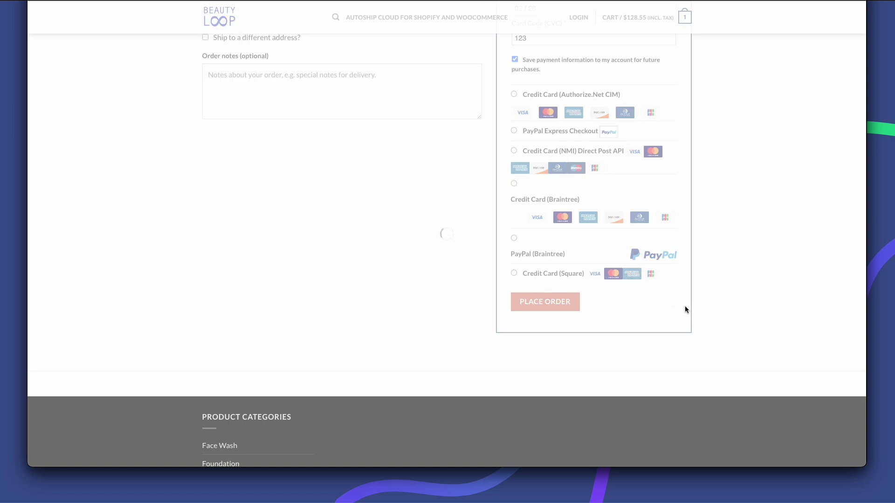
mouse_move(601, 39)
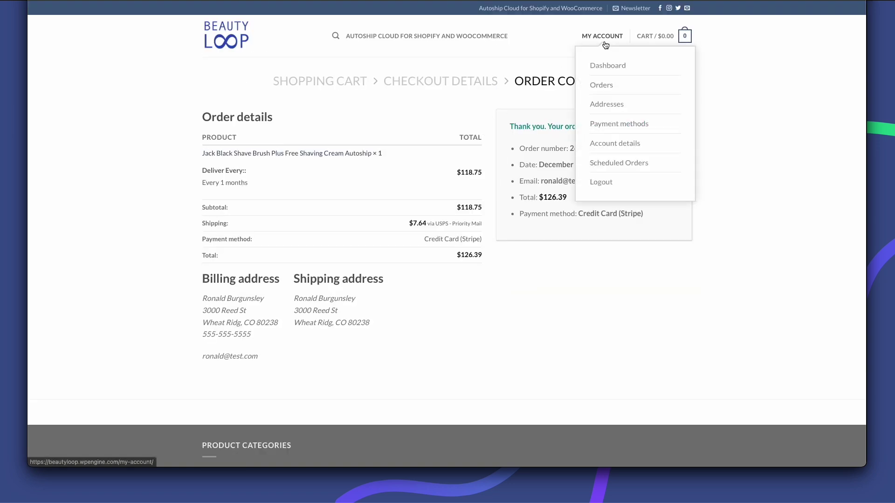
left_click(609, 165)
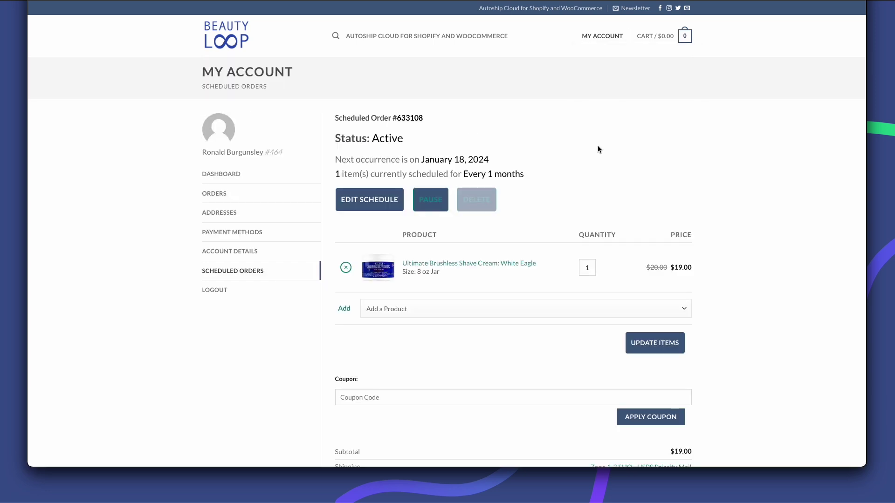
scroll(598, 148, "down", 3)
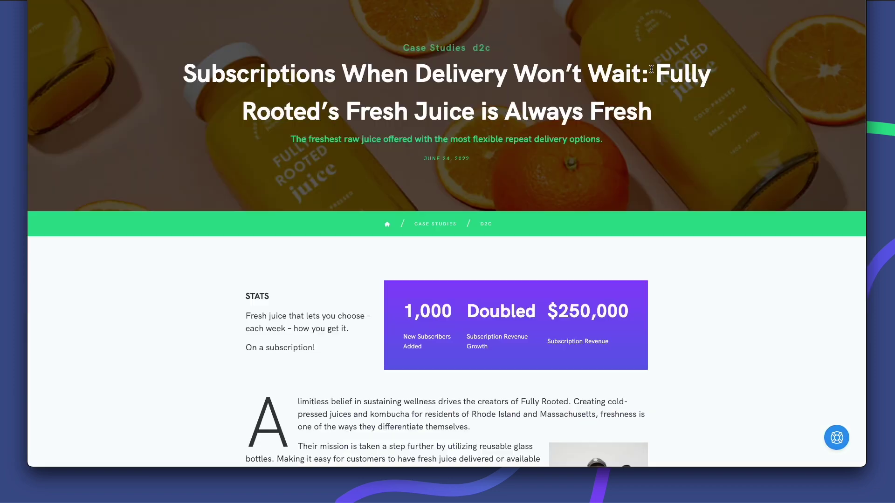
Step: Scroll through the Autoship Cloud case study articles
scroll(652, 72, "down", 5)
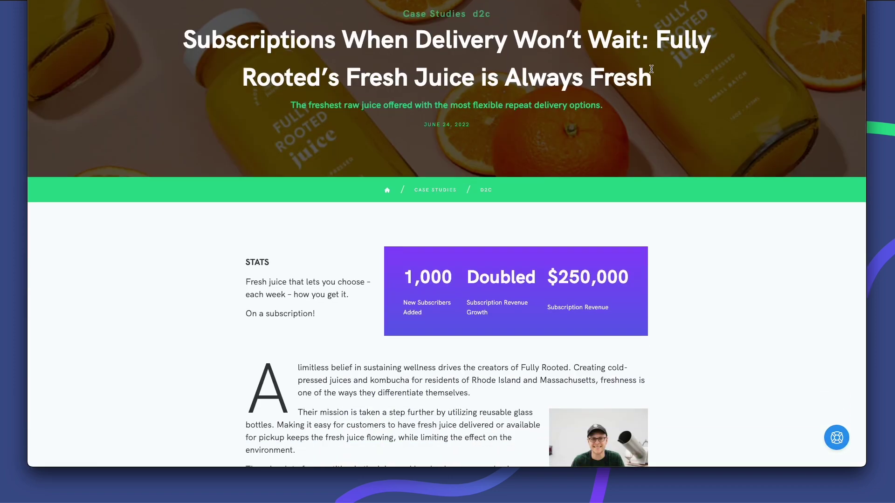
scroll(652, 71, "down", 3)
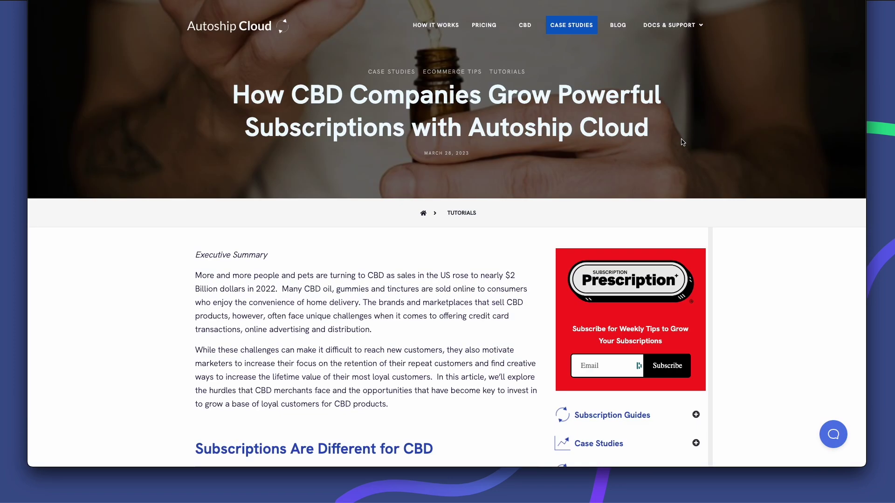
scroll(681, 142, "down", 2)
scroll(681, 142, "down", 3)
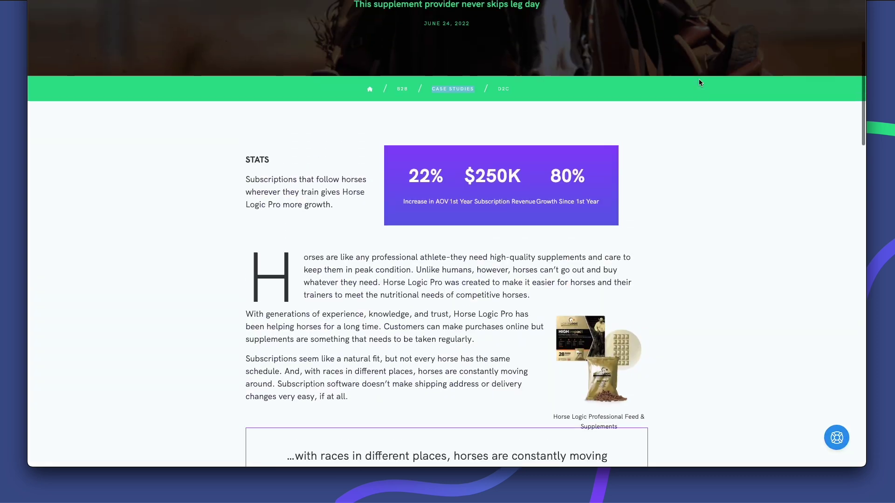
scroll(699, 79, "up", 3)
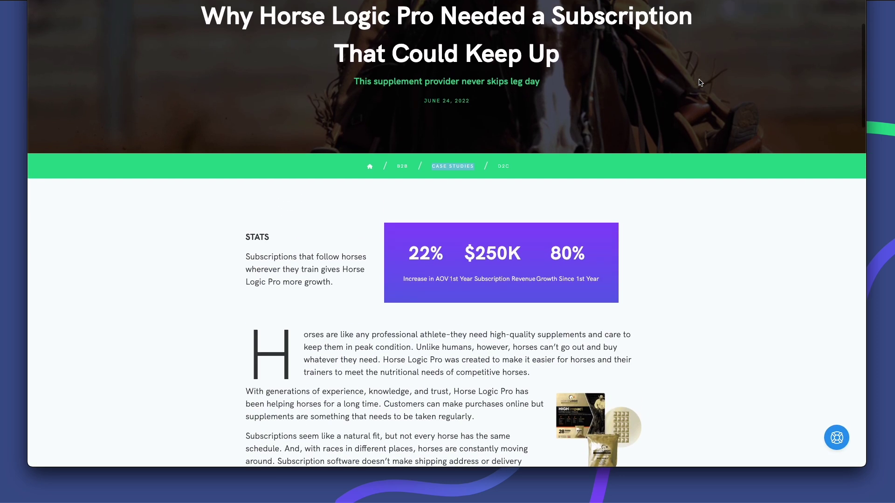